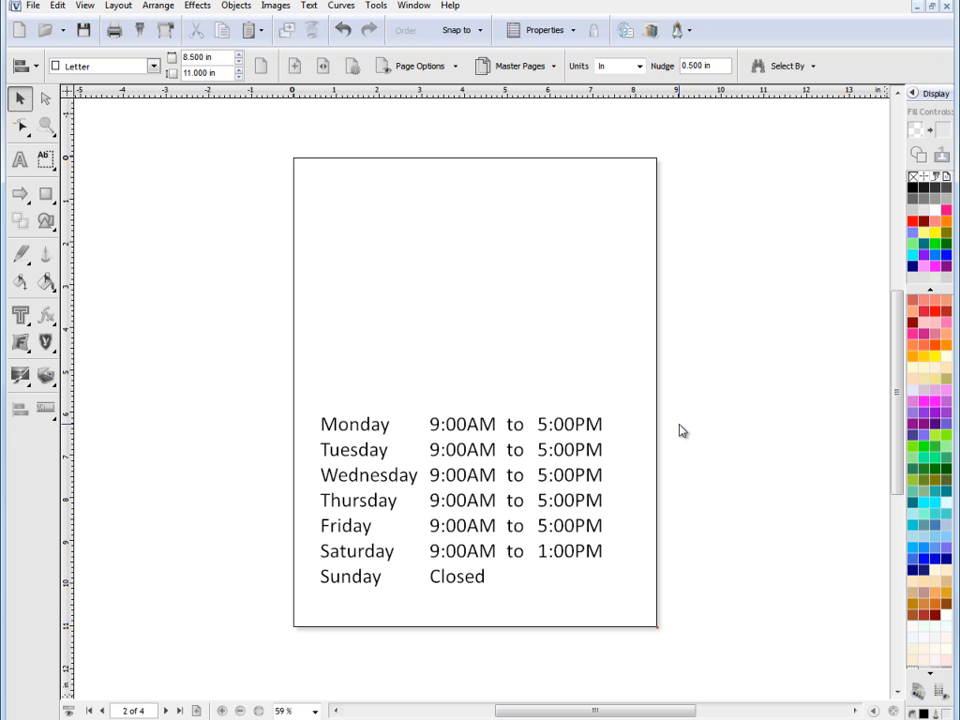
Draw a paragraph text box about 7.5 in wide and 4.6 in high in the empty area above the opening hours.
click(46, 126)
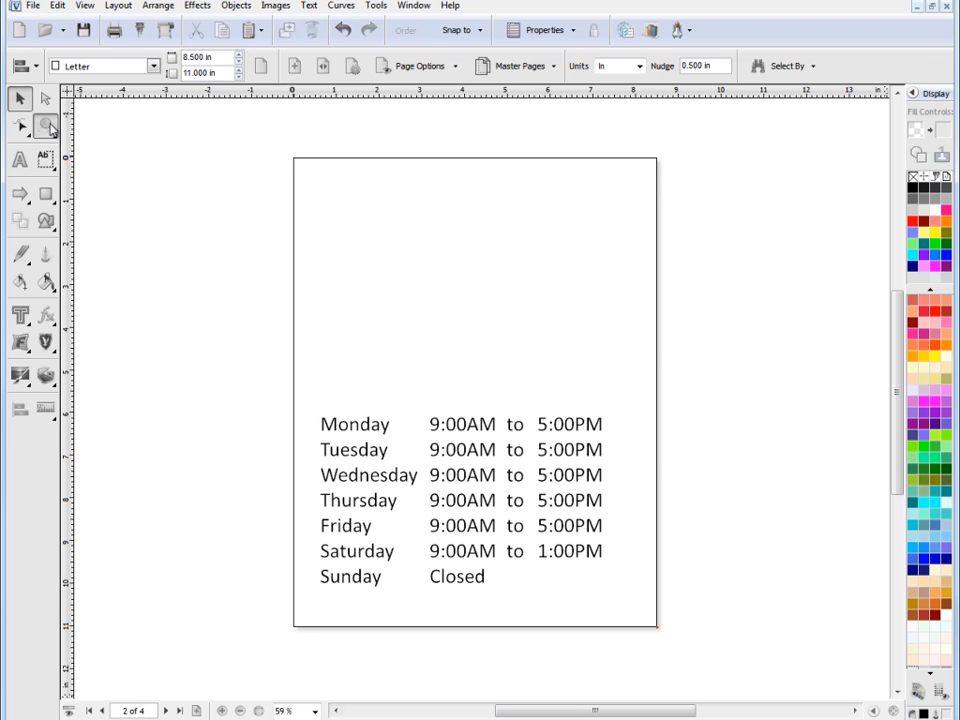
drag(281, 147, 673, 441)
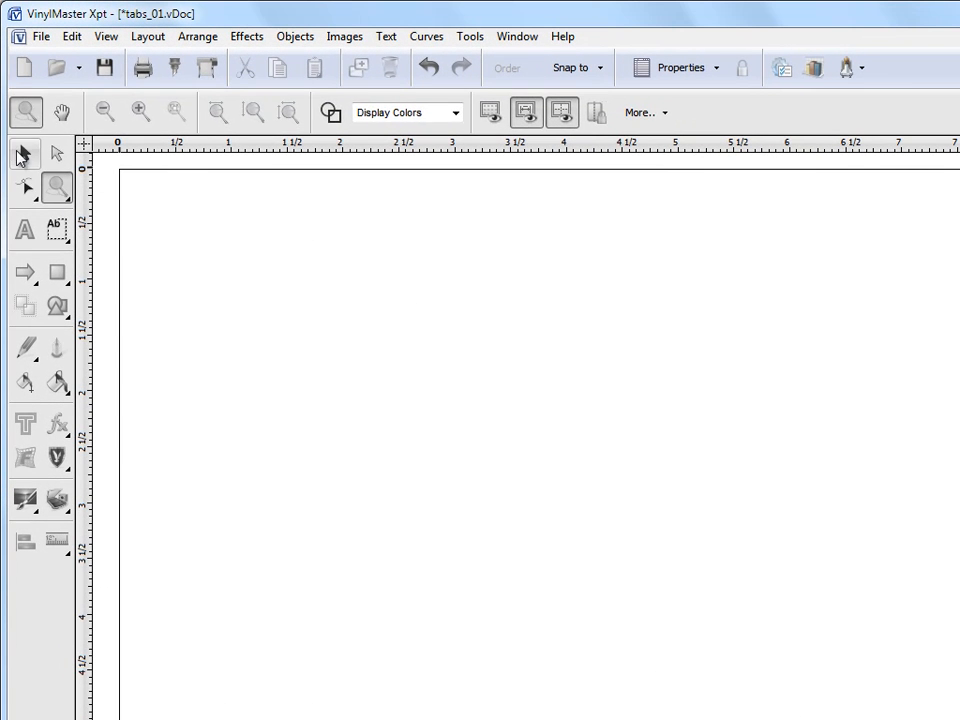
click(20, 98)
click(66, 234)
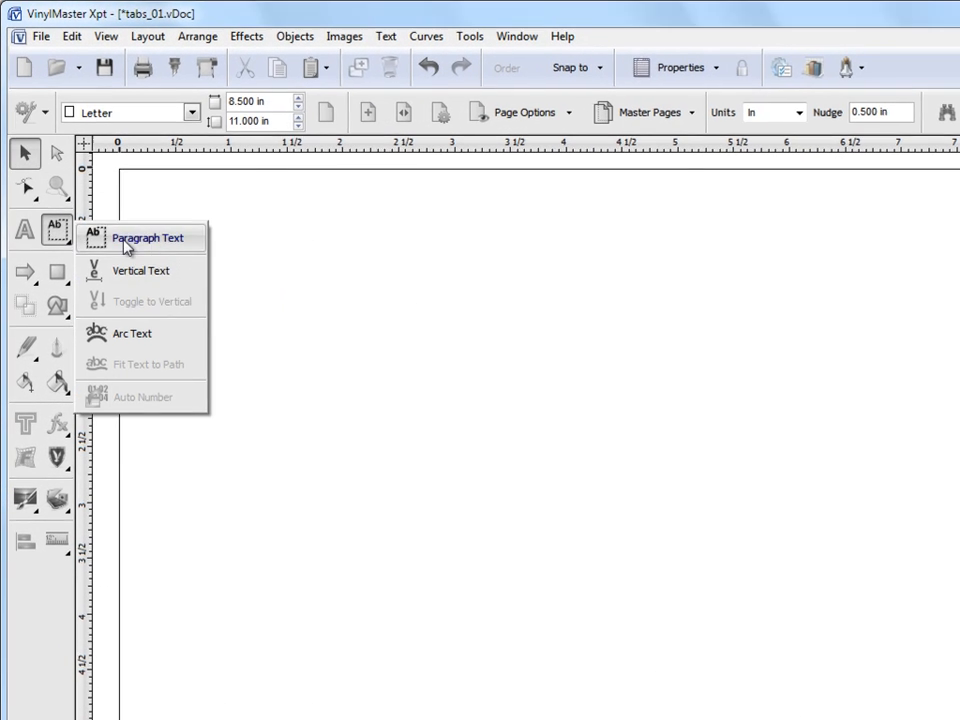
click(126, 247)
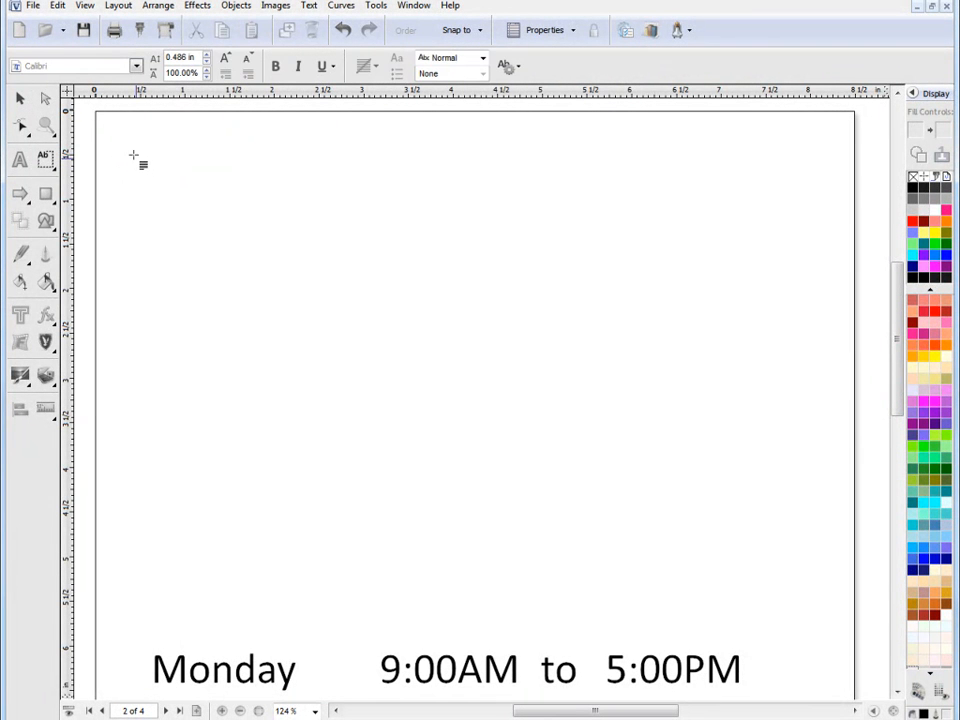
drag(133, 155, 806, 567)
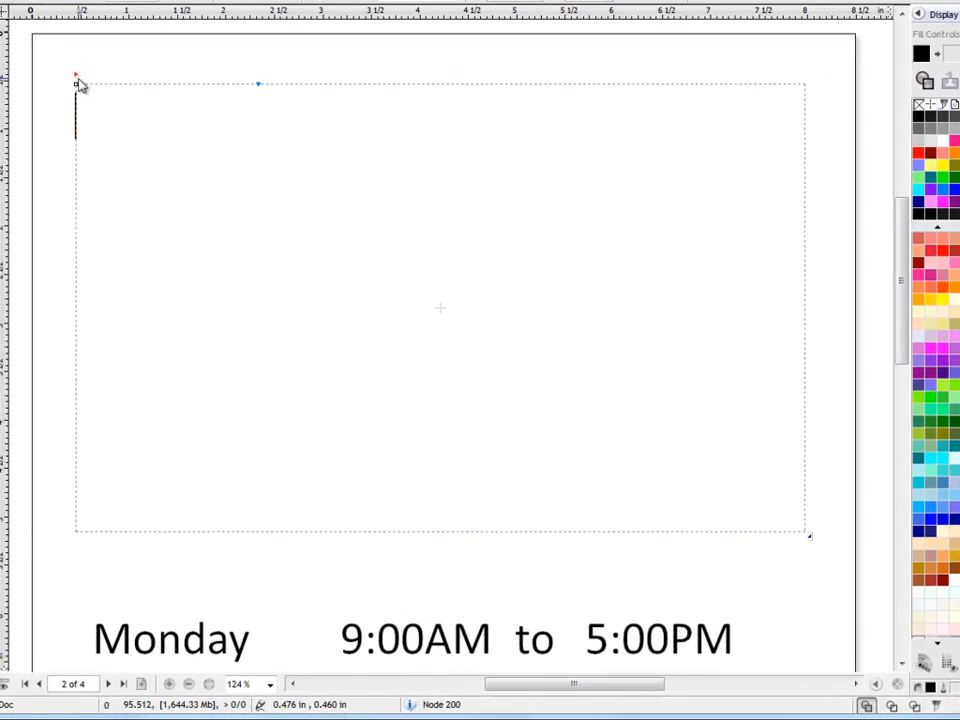
Add a tab stop about 2.3 in from the text box's left edge and enter "Tab" at the margin and at the stop.
mouse_move(79, 82)
mouse_down()
mouse_move(298, 116)
mouse_move(270, 122)
mouse_move(311, 140)
mouse_move(272, 139)
mouse_move(296, 141)
mouse_up()
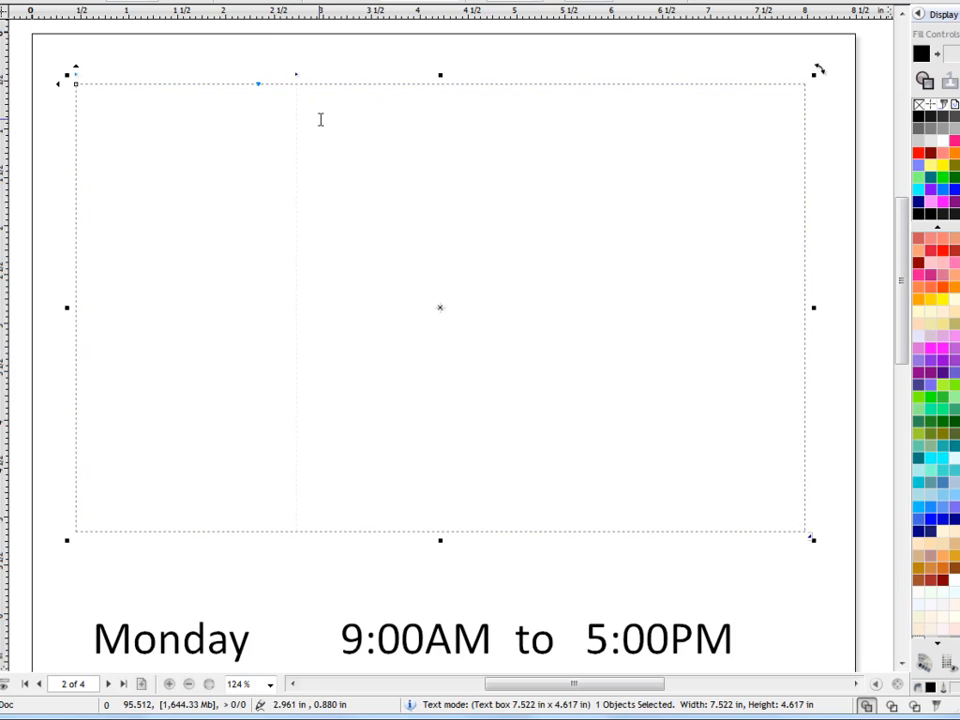
text(Tab)
key(Escape)
key(Tab)
key(Escape)
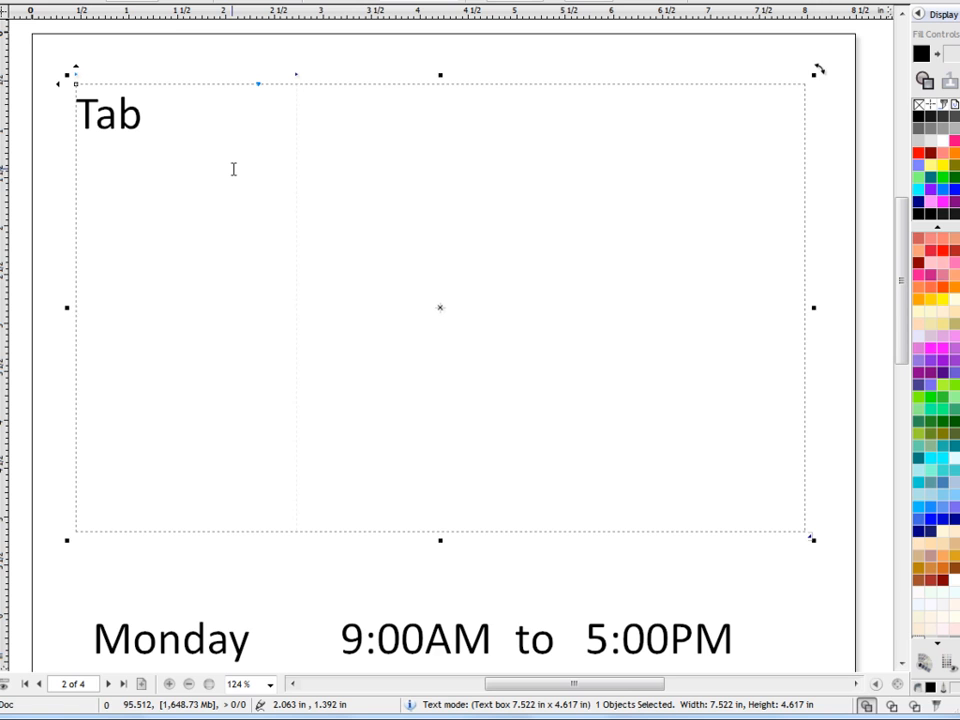
text(Tab)
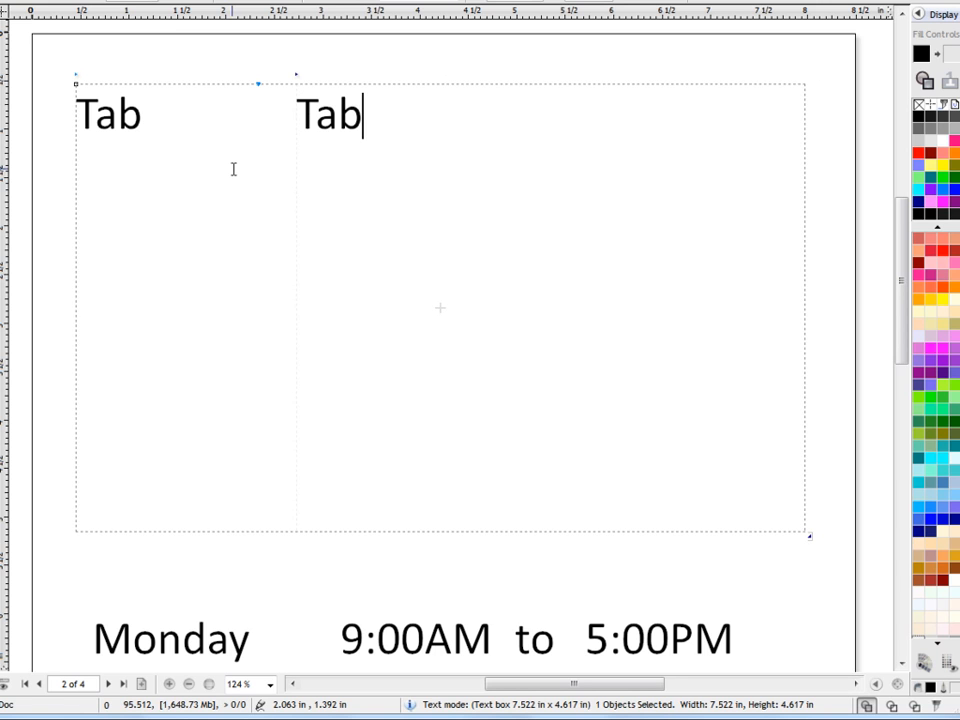
Add a second tab stop about 4.54 in from the text box's left edge and enter "Tab" at it.
key(Escape)
drag(78, 80, 519, 132)
key(Tab)
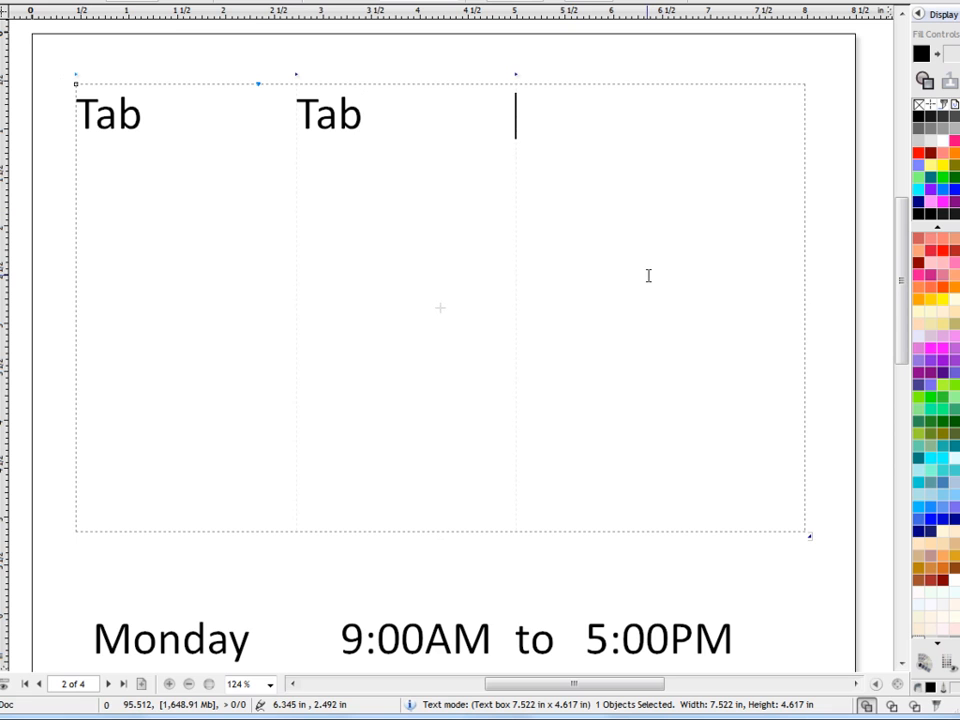
text(Tab)
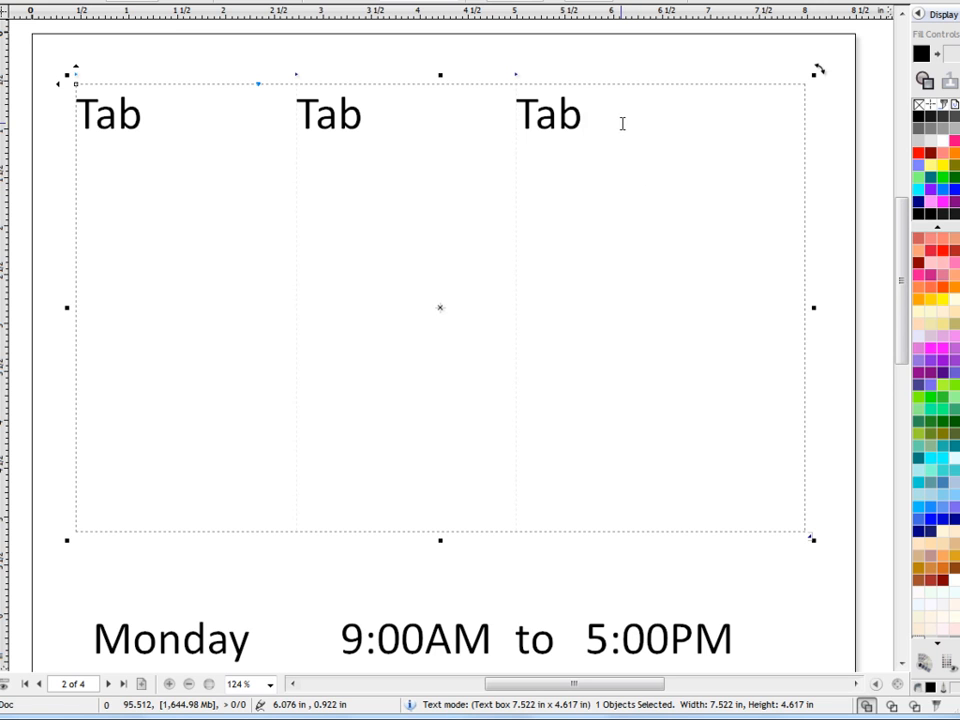
Delete the third "Tab" word and remove the second tab stop from the text box.
key(BackSpace)
key(BackSpace)
key(BackSpace)
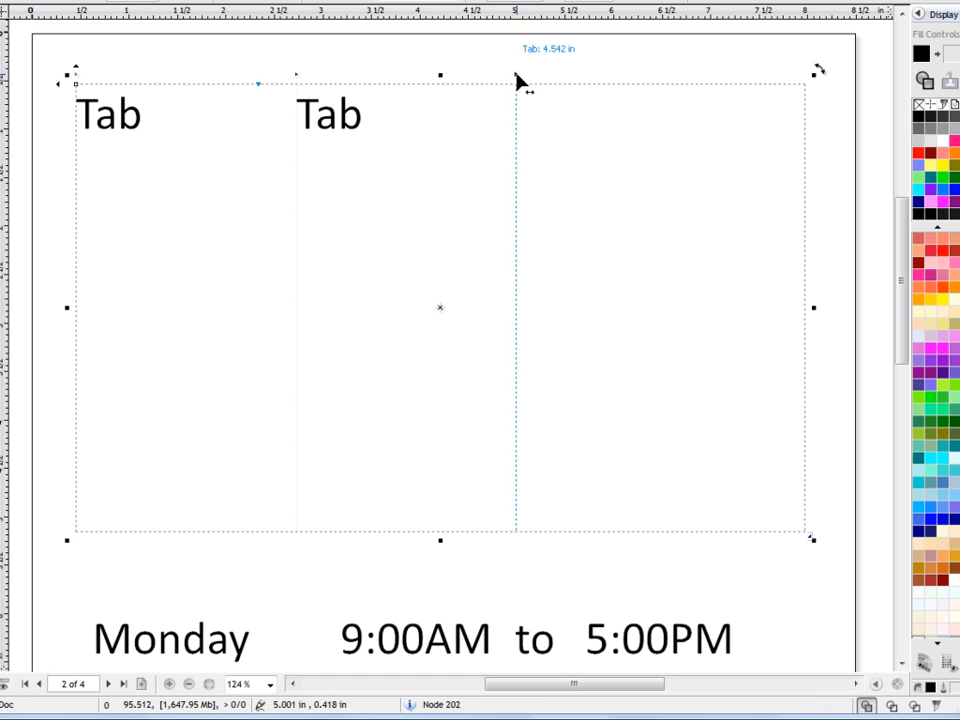
drag(518, 85, 780, 90)
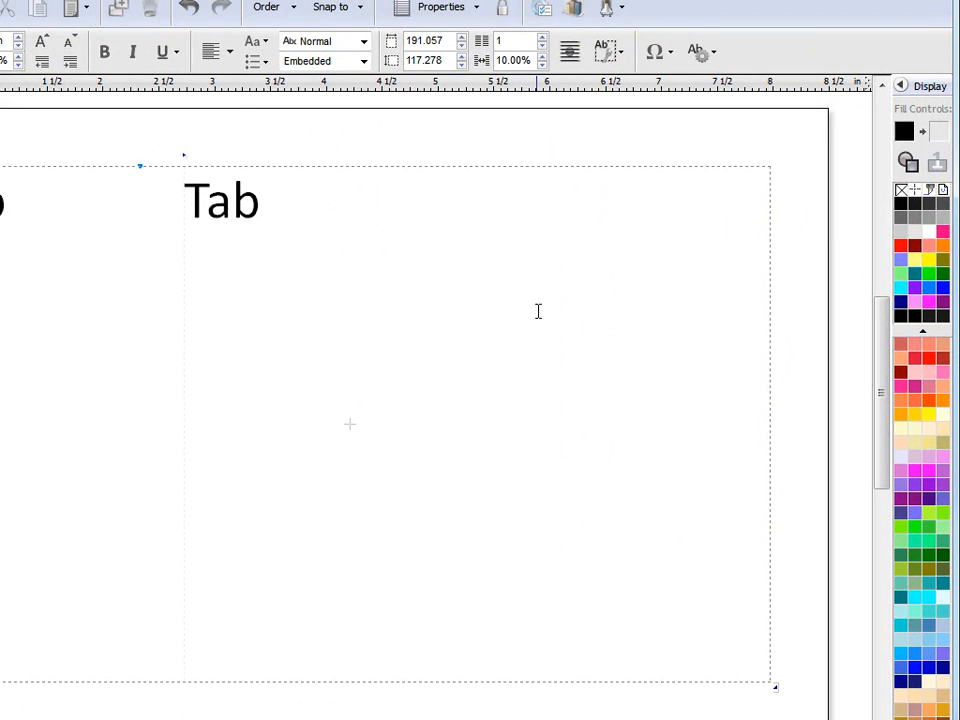
Create default tab stops every 1 in across the text box.
click(538, 311)
click(538, 311)
click(538, 311)
click(628, 60)
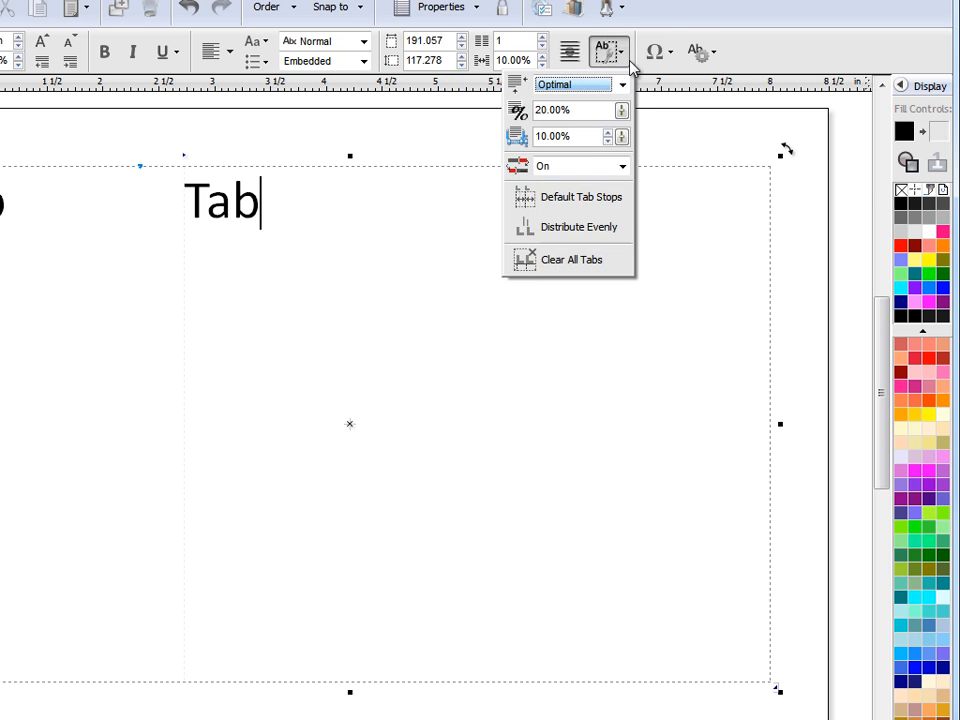
click(579, 199)
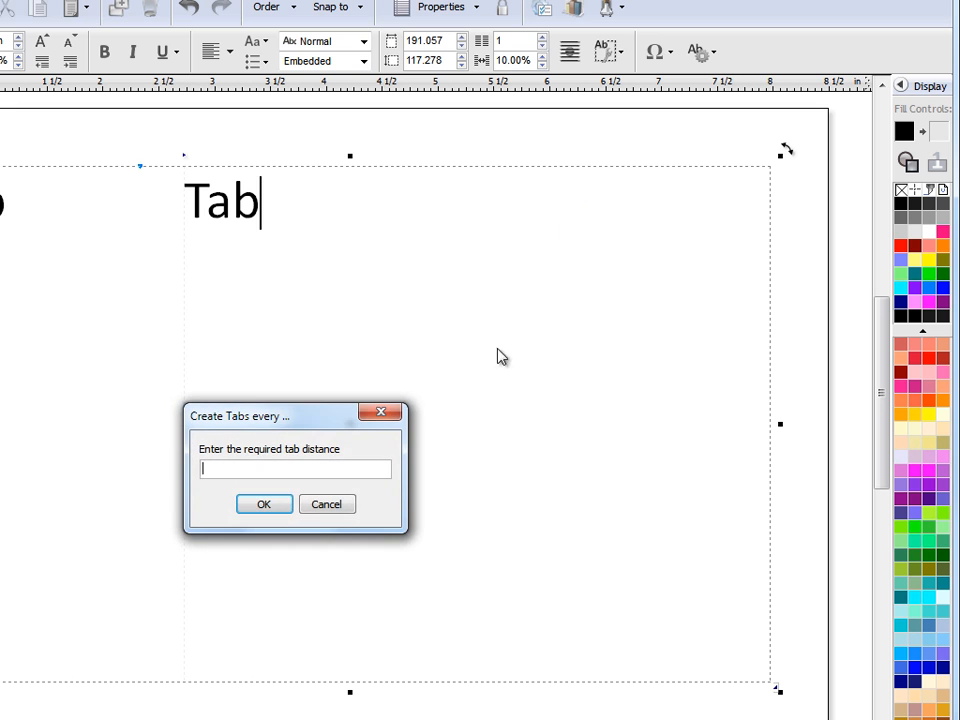
text(1)
click(270, 502)
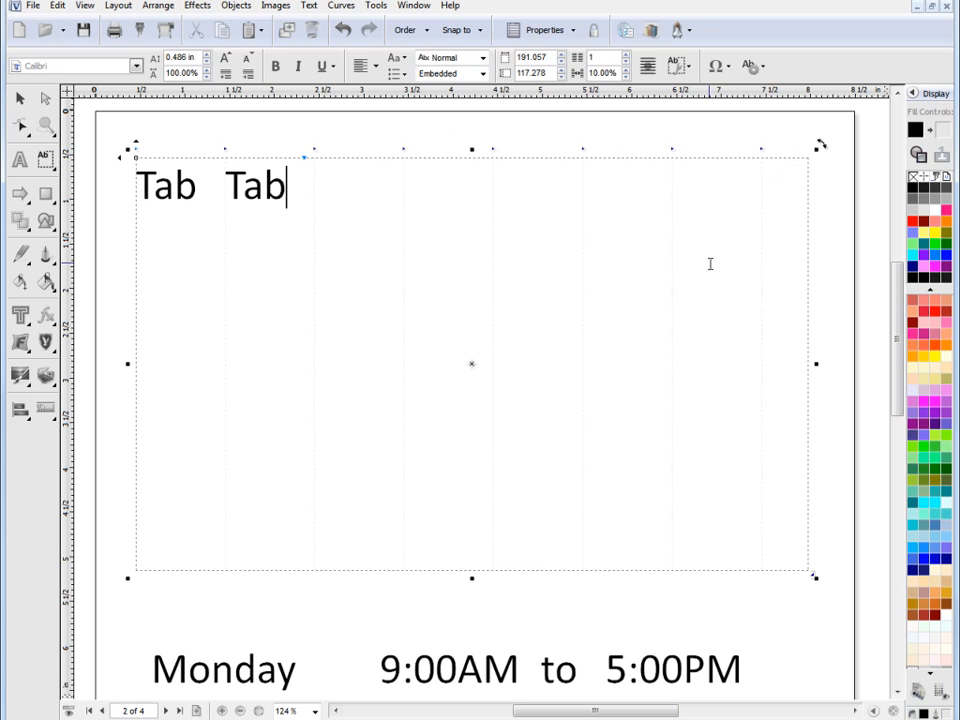
Switch the text box to Node Edit and distribute its tab stops evenly.
click(22, 128)
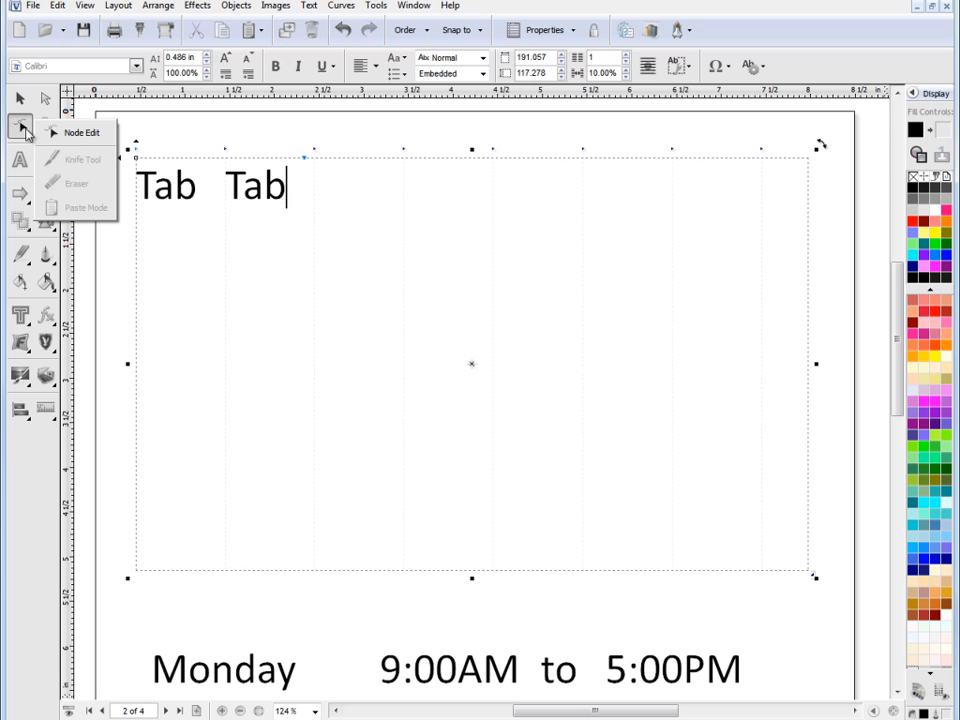
click(79, 134)
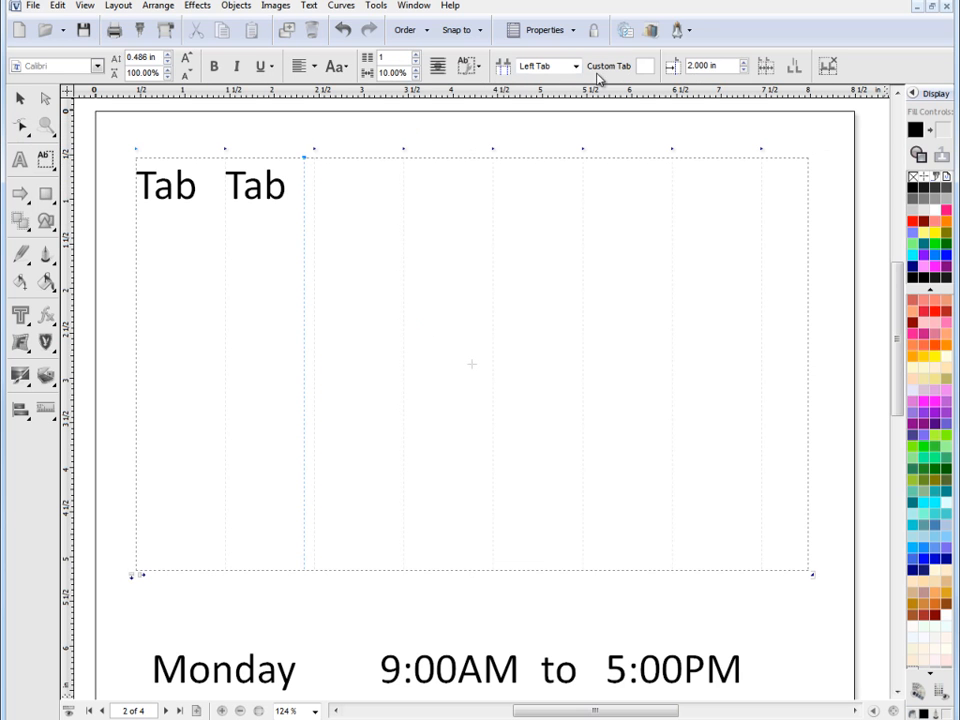
click(796, 68)
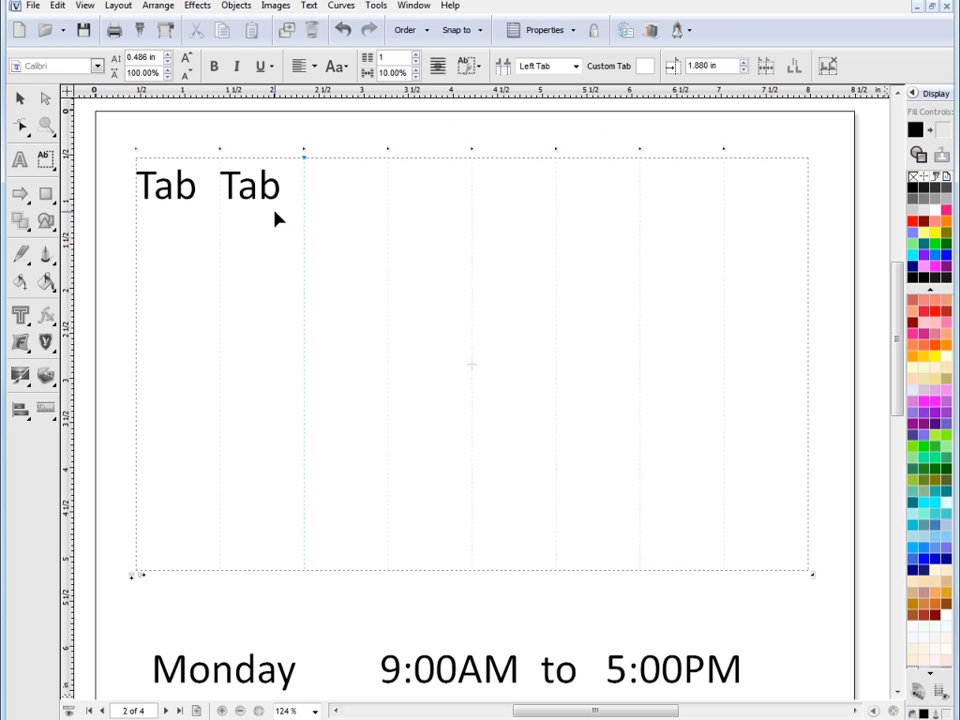
Move several of the middle tab stops to uneven positions and distribute all of them evenly again.
drag(455, 228, 605, 228)
drag(350, 228, 424, 228)
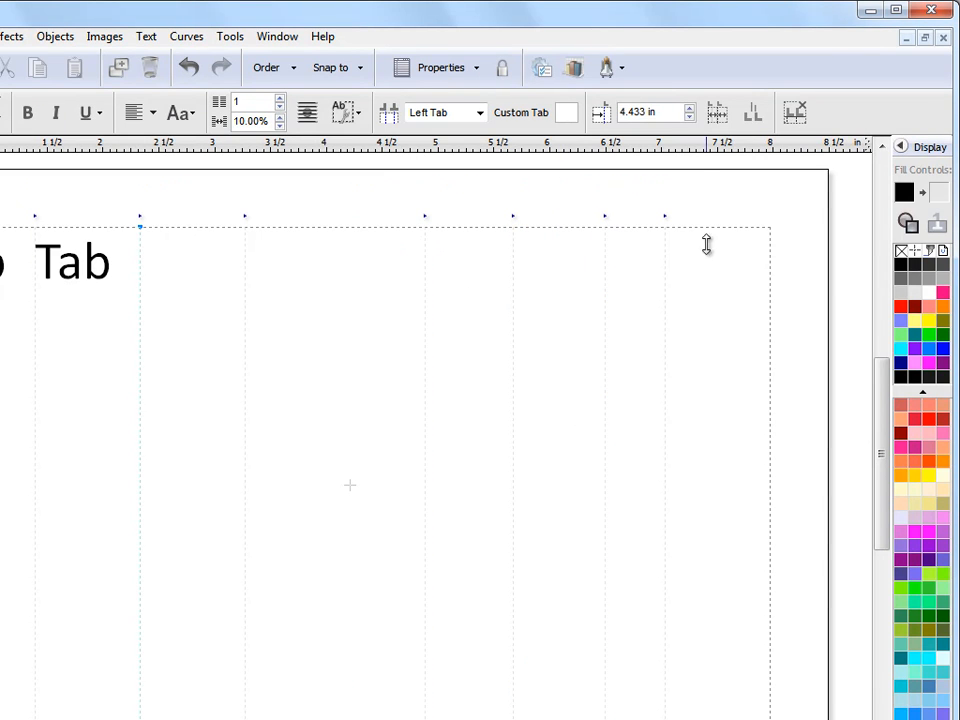
click(752, 112)
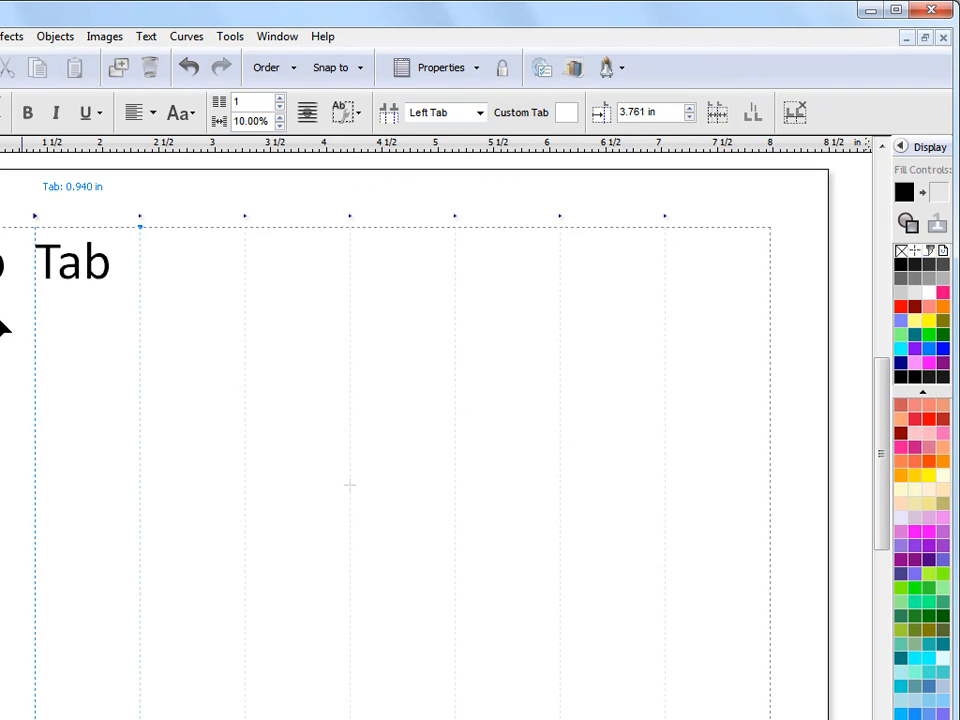
Clear all tabs from the text box, and undo the clearing.
click(795, 112)
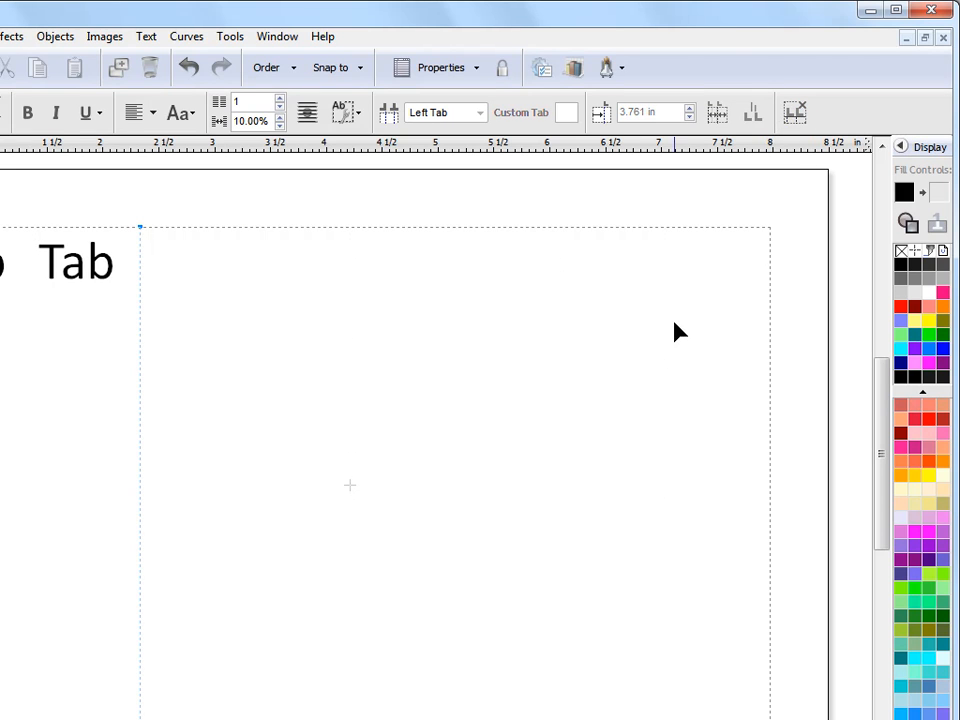
click(190, 70)
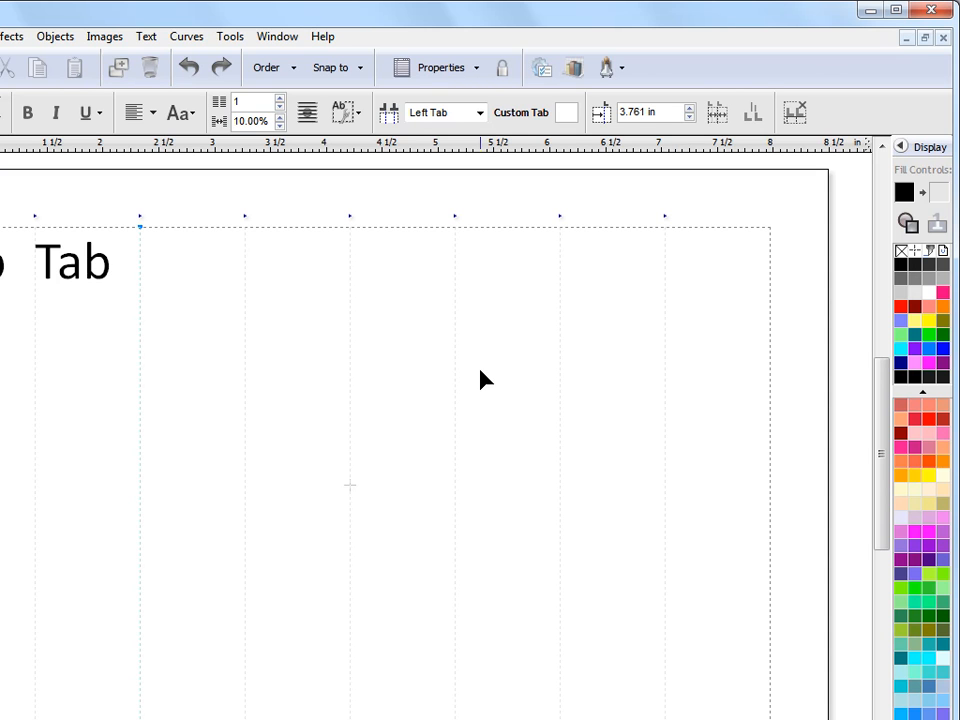
Adjust the tab stops of the opening-hours text's "to" and closing-time columns, placing the closing-time stop at about 4.8 in.
drag(888, 410, 887, 556)
click(305, 355)
drag(516, 289, 531, 296)
drag(436, 289, 418, 298)
drag(529, 291, 484, 296)
drag(421, 295, 428, 300)
drag(485, 292, 489, 300)
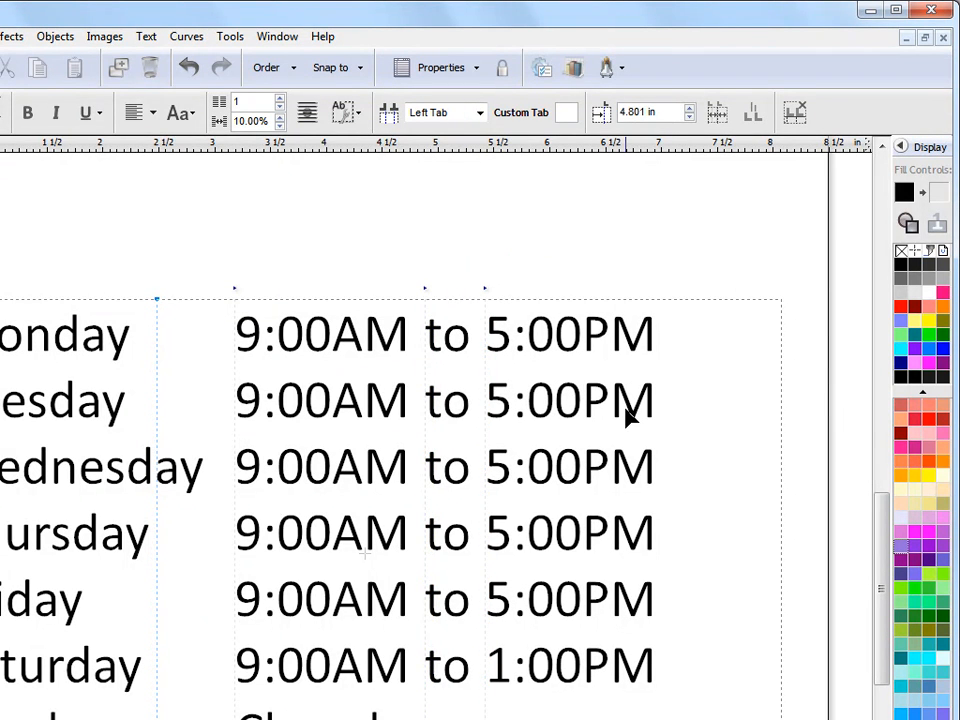
Shift the opening-time column's tab stop slightly, step its position value up, and bring it back to 2.552 in.
mouse_move(236, 291)
mouse_down()
mouse_move(255, 296)
mouse_move(228, 297)
mouse_move(236, 300)
mouse_up()
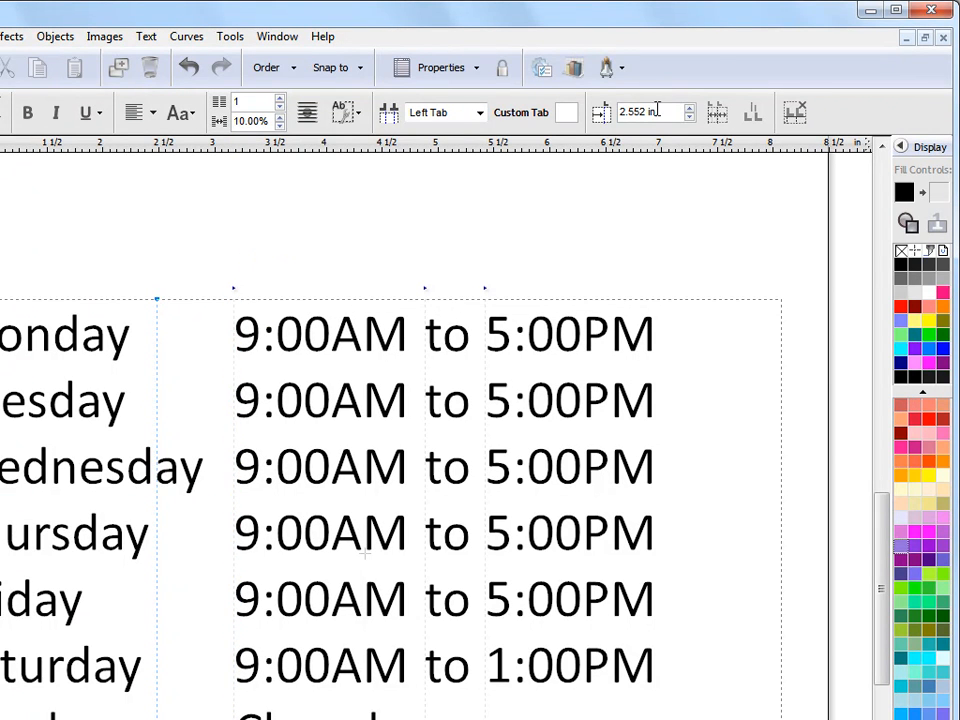
click(689, 108)
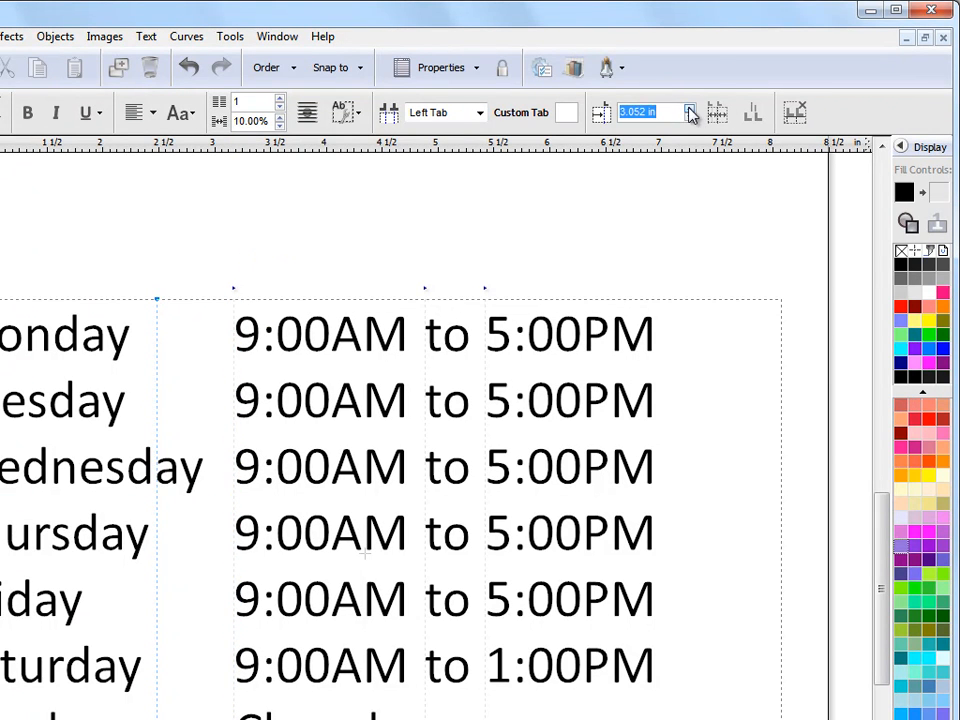
click(689, 108)
click(690, 118)
click(690, 118)
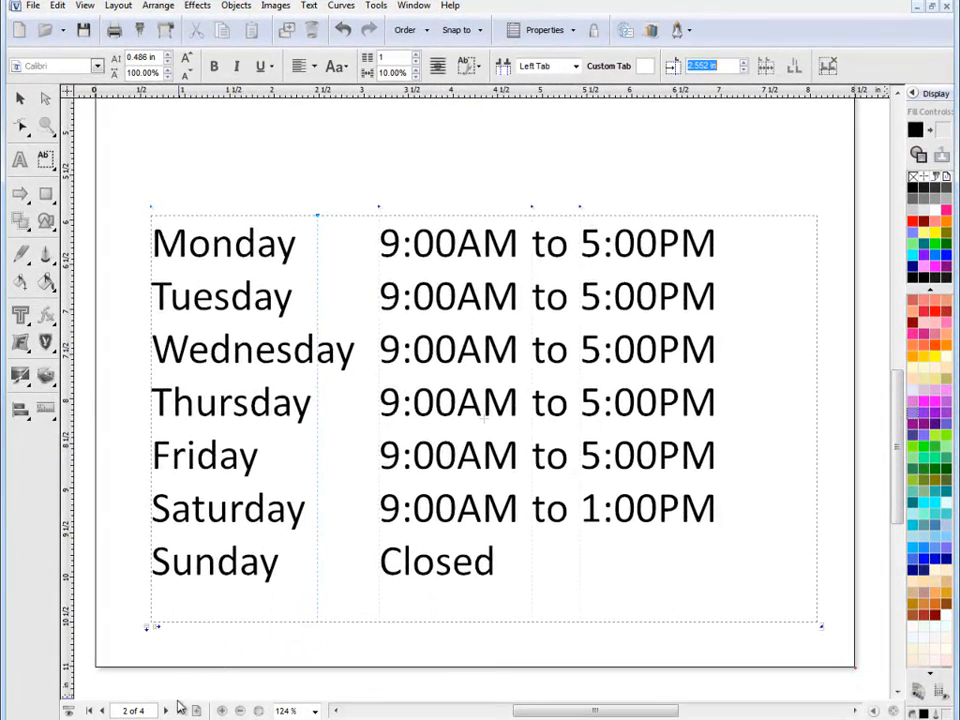
Go to page 3 and widen the fruit price list's text box to about 6.8 in.
click(167, 711)
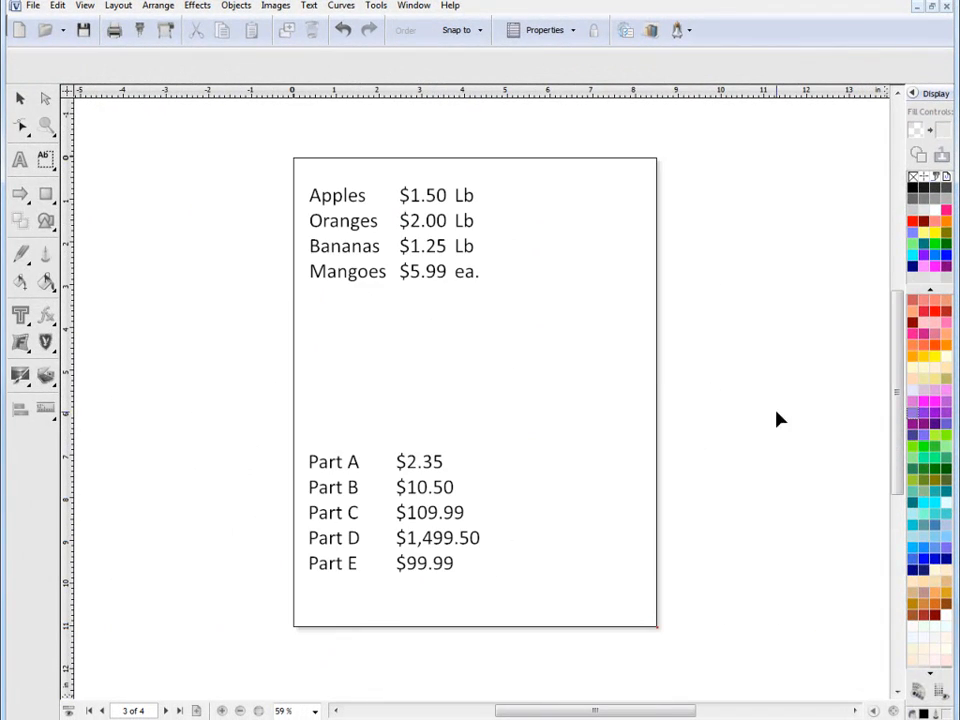
click(46, 125)
drag(280, 150, 669, 332)
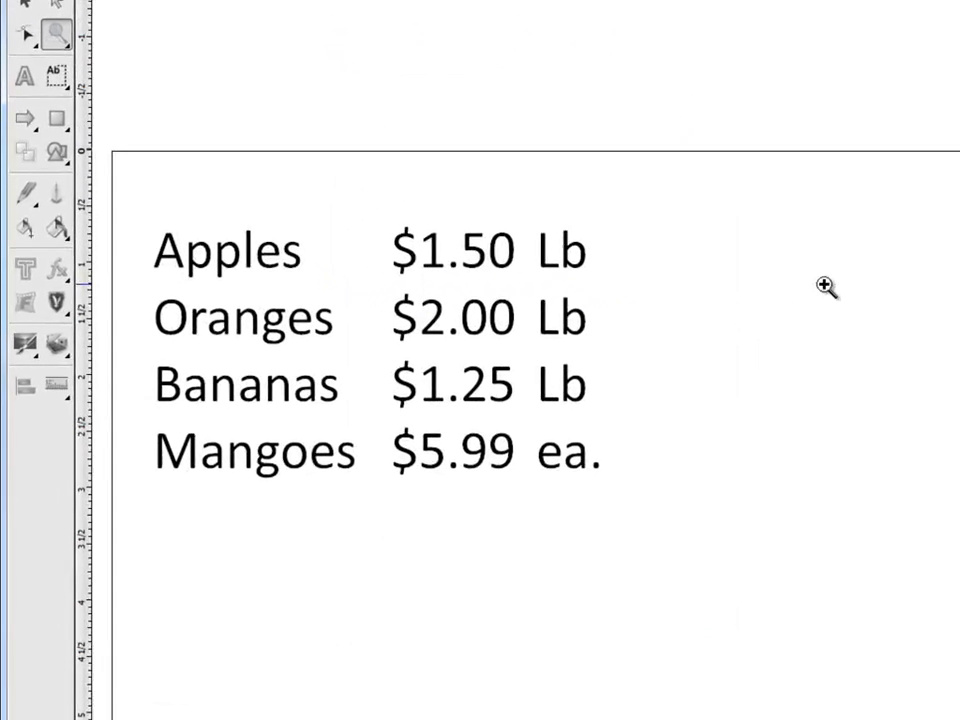
click(30, 33)
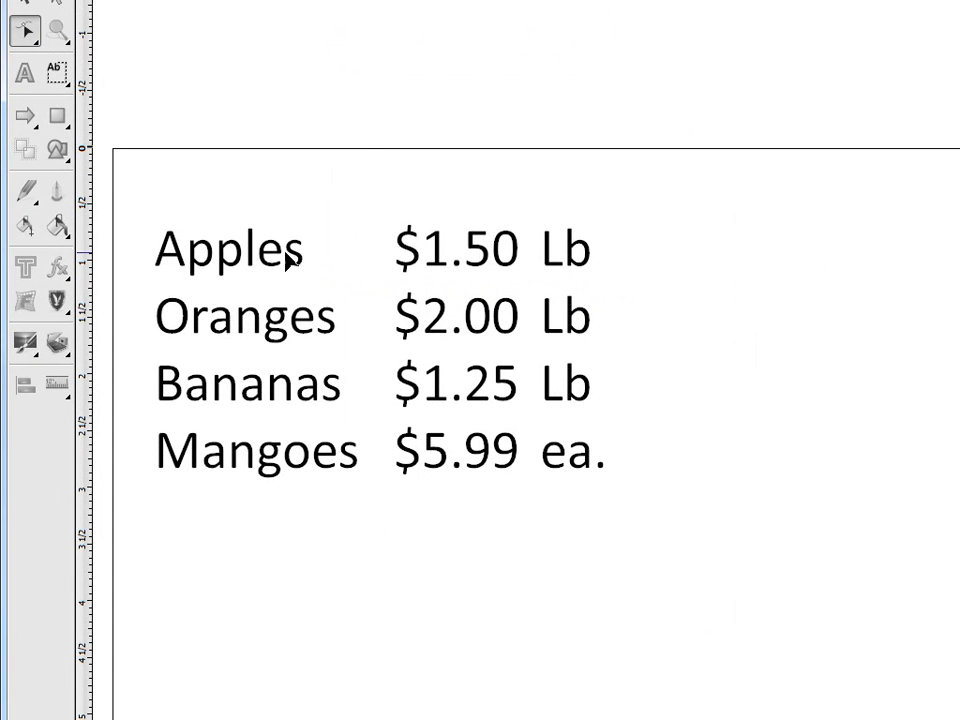
click(240, 258)
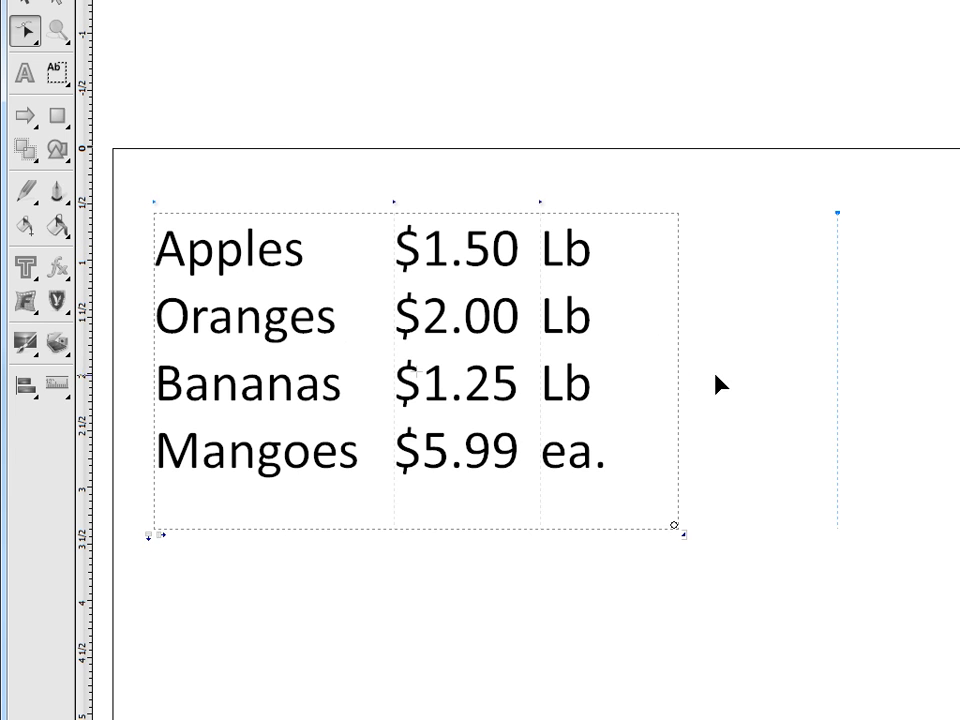
click(25, 4)
drag(689, 371, 939, 372)
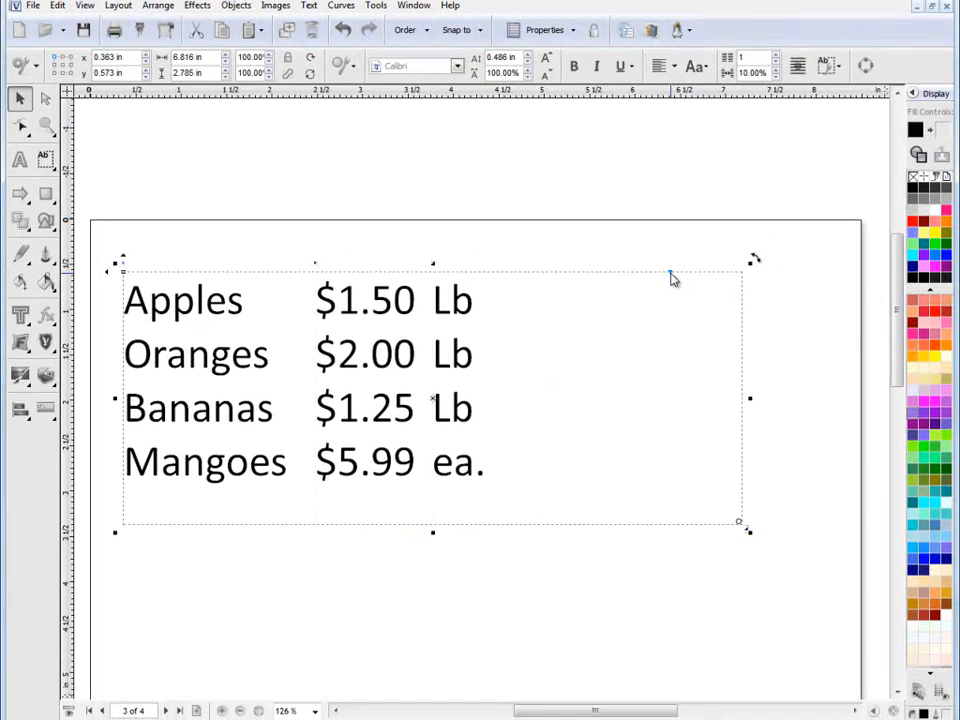
click(635, 274)
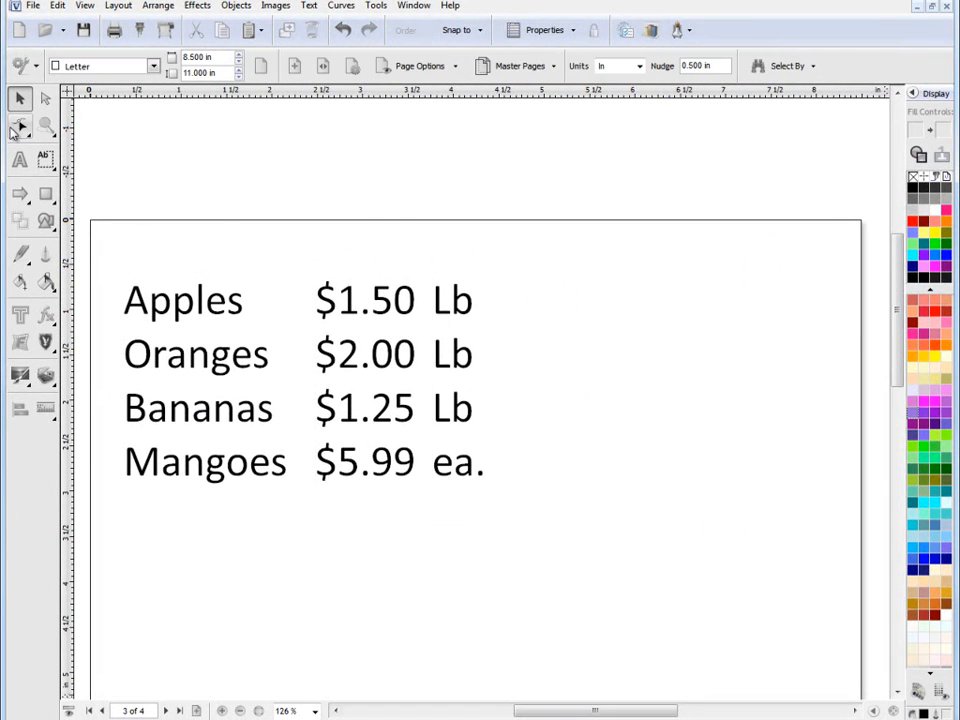
Move the blue marker on the fruit price text box's top edge to about 5.5 in on the ruler in Node Edit.
click(22, 126)
click(470, 304)
drag(671, 274, 585, 280)
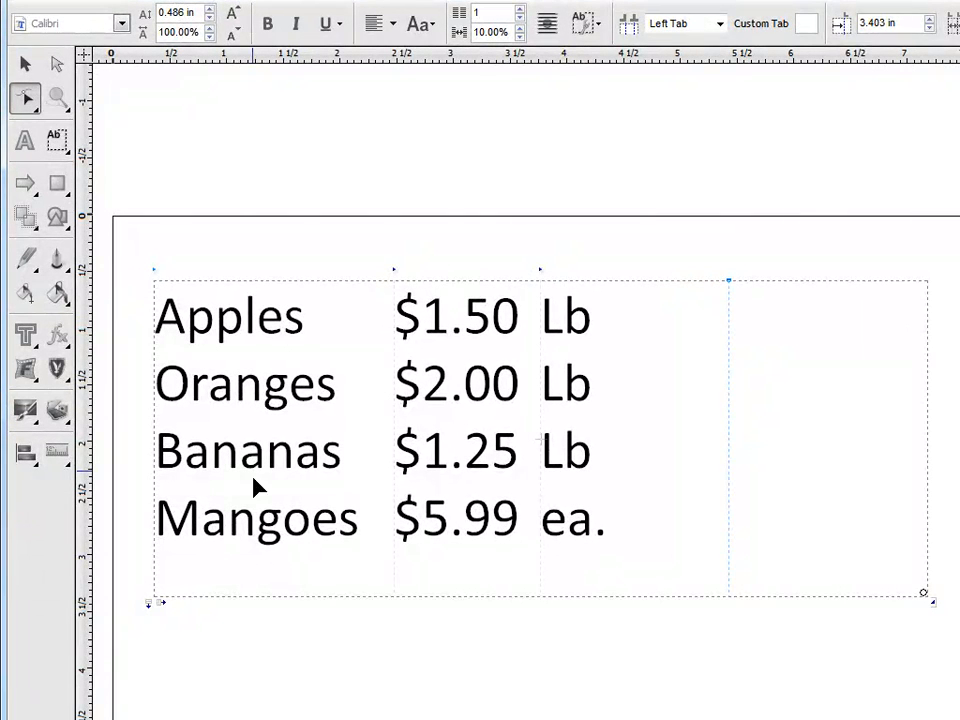
Add a left tab stop at 2.420 in to the fruit price list, between the price and unit stops.
click(22, 61)
click(360, 656)
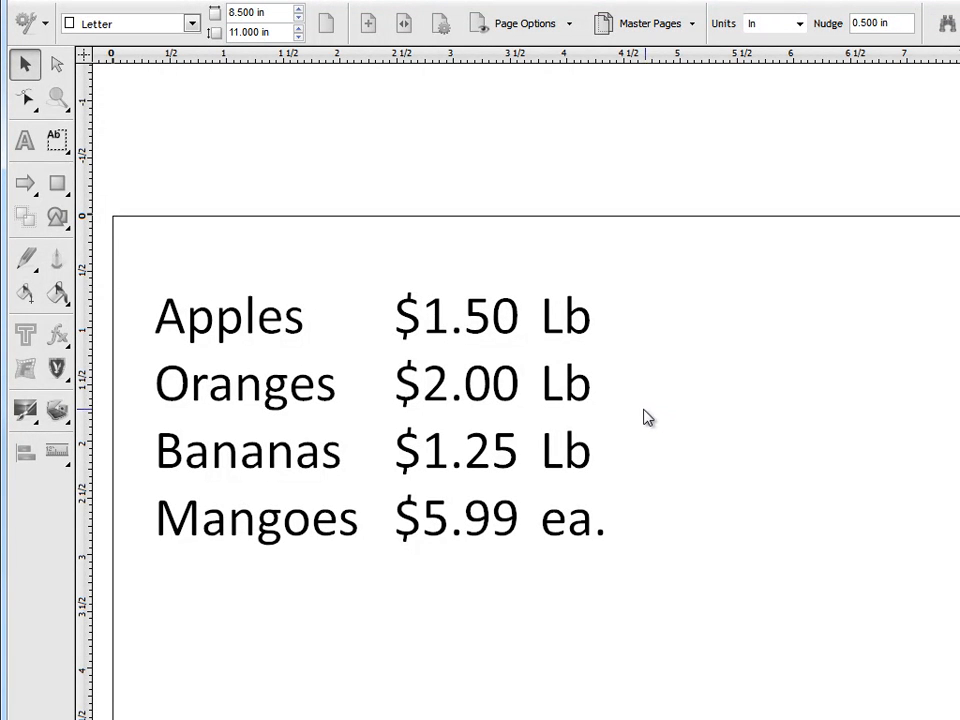
click(268, 340)
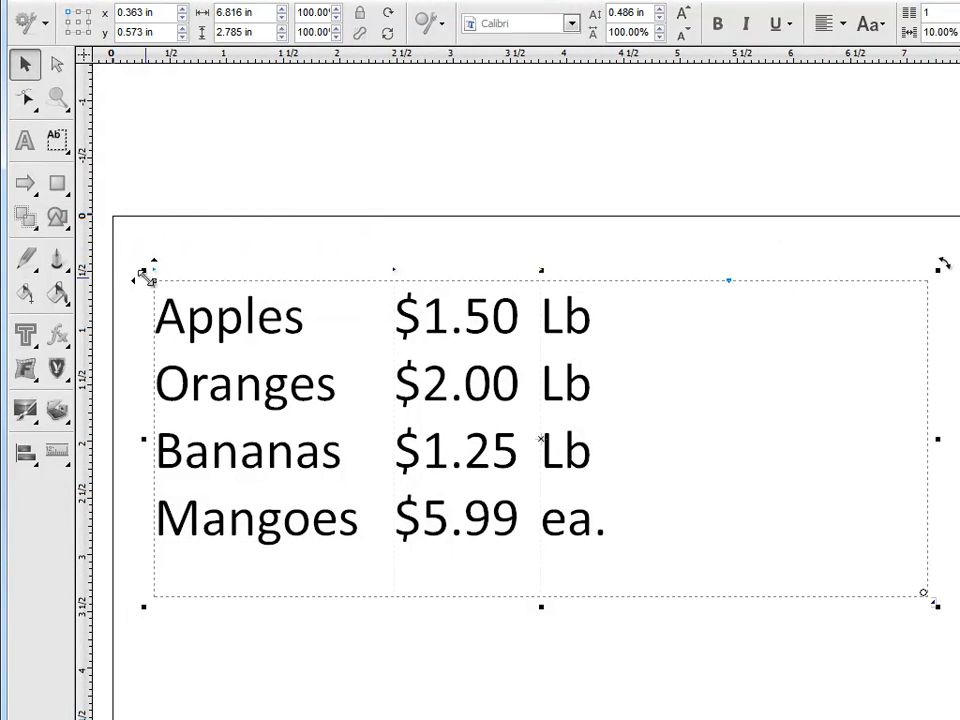
mouse_move(156, 278)
mouse_down()
mouse_move(253, 281)
mouse_move(186, 281)
mouse_move(419, 301)
mouse_move(418, 311)
mouse_move(429, 310)
mouse_up()
click(25, 97)
click(169, 306)
click(25, 141)
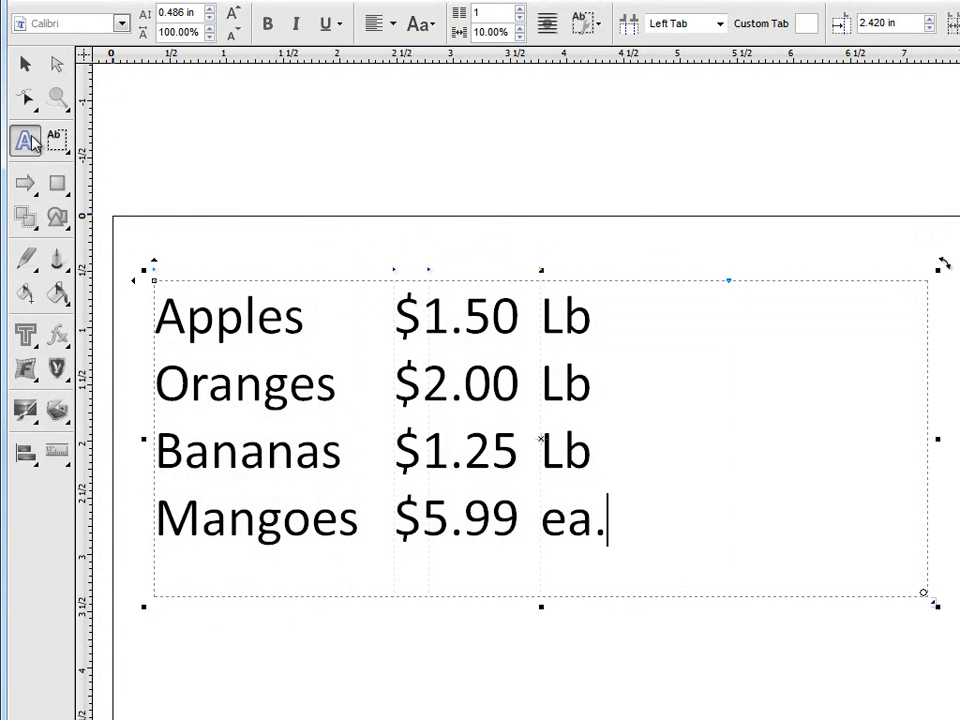
Insert an extra tab before each of the four prices in the fruit list.
click(403, 316)
key(Tab)
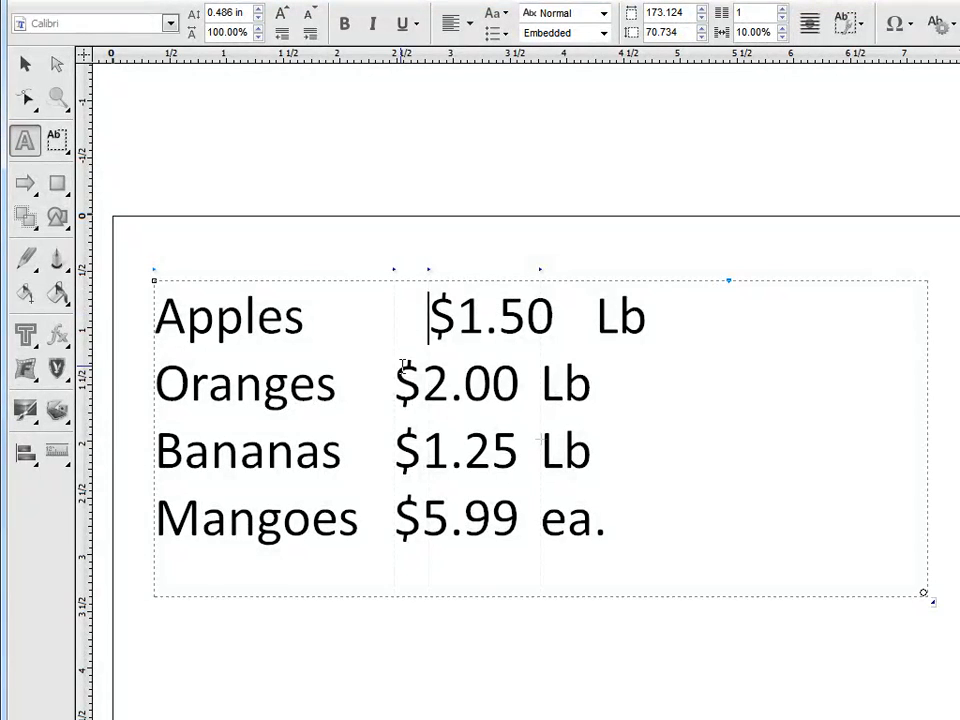
click(399, 384)
key(Tab)
click(399, 451)
key(Tab)
click(403, 518)
key(Tab)
Move the first tab stop to 2.006 in and the unit column's stop to about 3.7 in.
click(399, 272)
drag(401, 272, 386, 283)
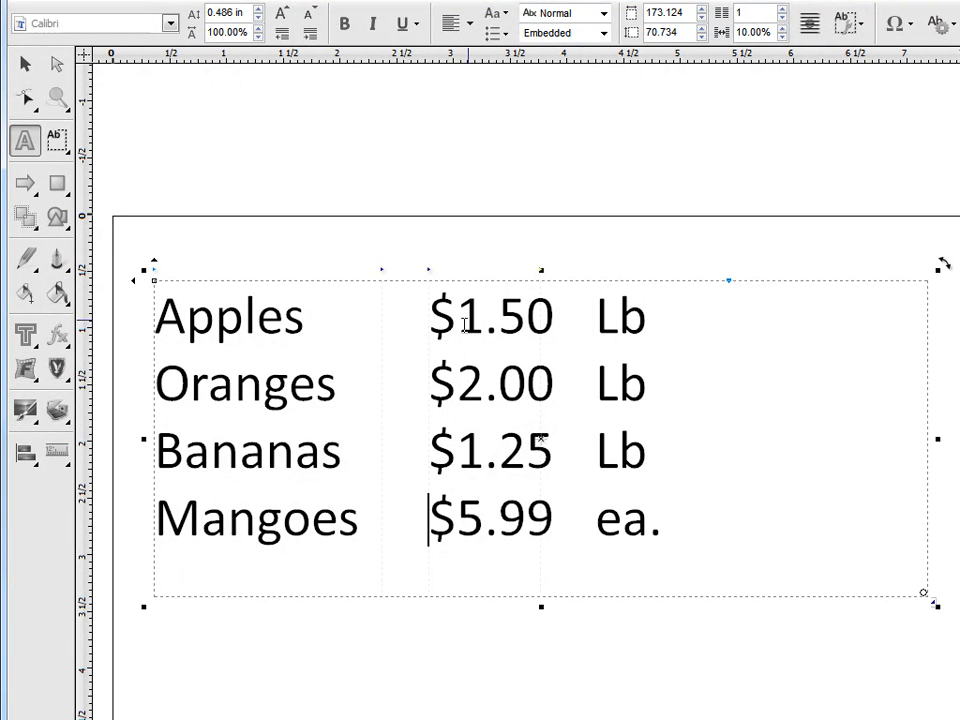
click(599, 316)
mouse_move(541, 270)
mouse_down()
mouse_move(582, 276)
mouse_move(594, 291)
mouse_move(578, 280)
mouse_up()
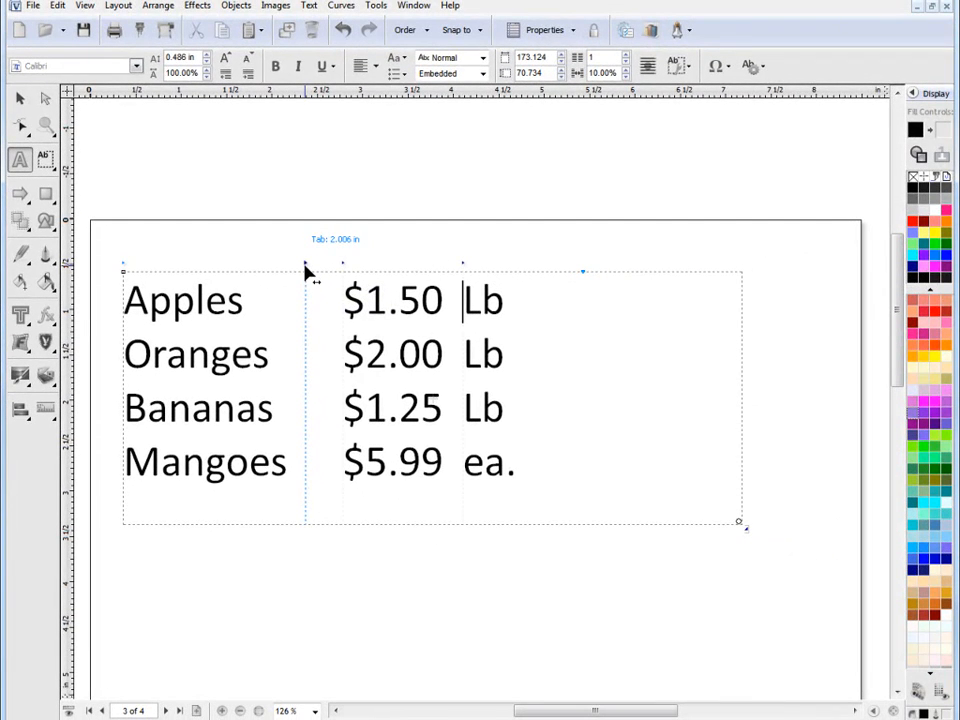
Display the fruit list's tab settings in Document Properties, leaving the page and object tree hidden.
click(912, 95)
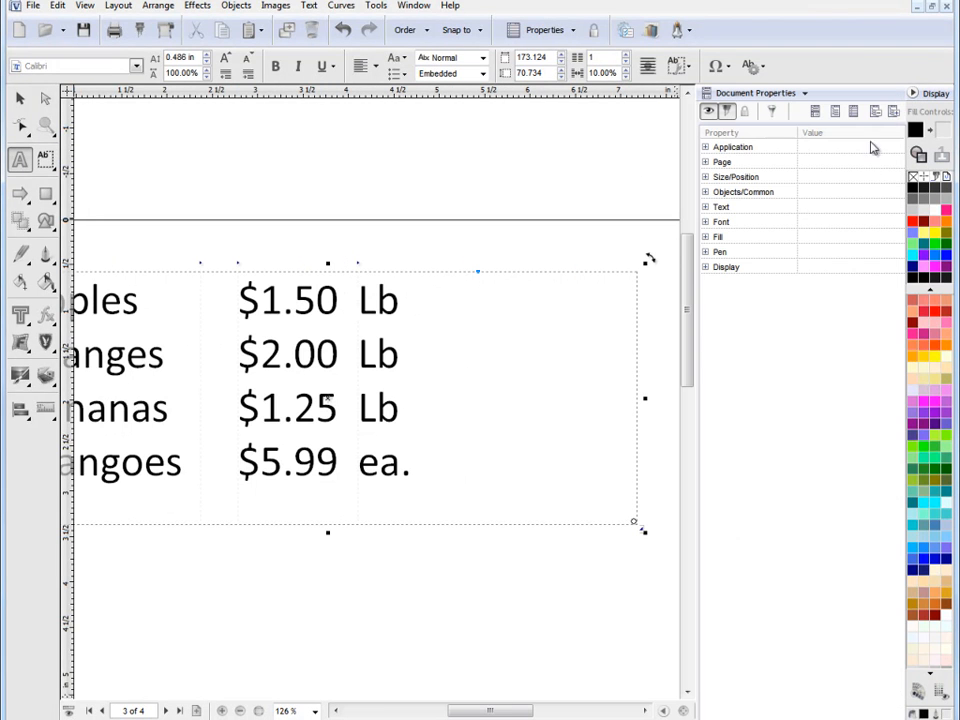
click(815, 111)
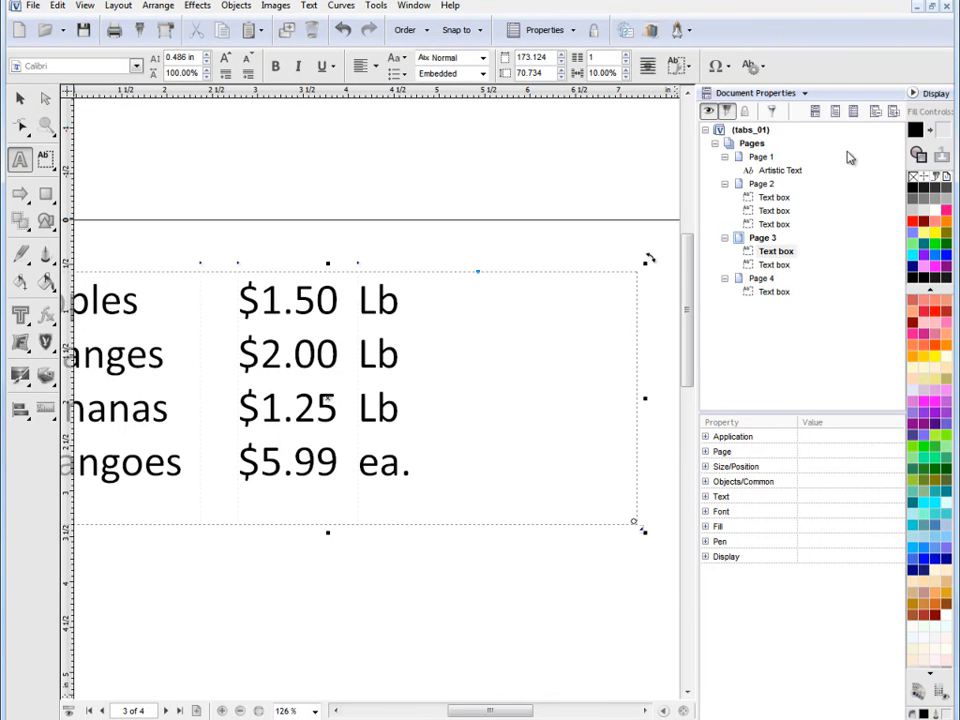
click(852, 117)
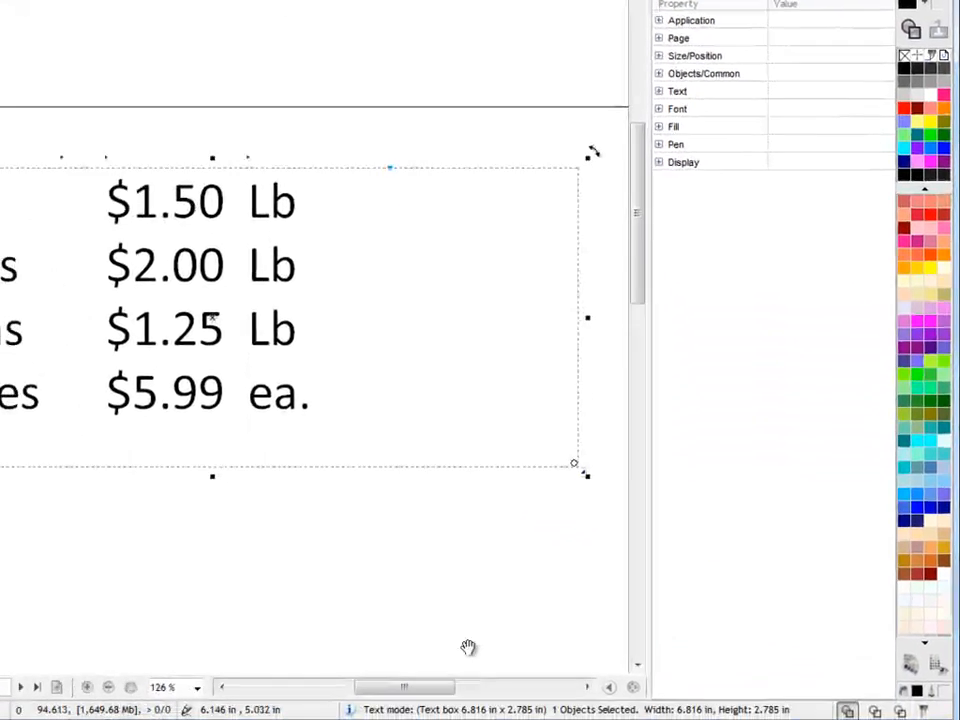
drag(446, 690, 429, 697)
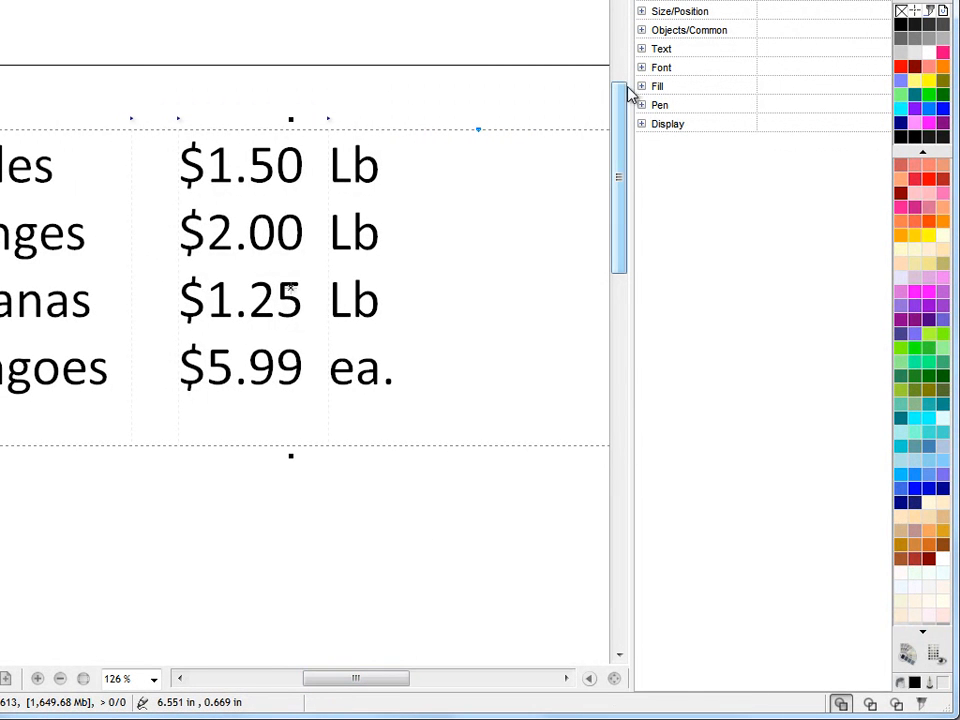
click(645, 52)
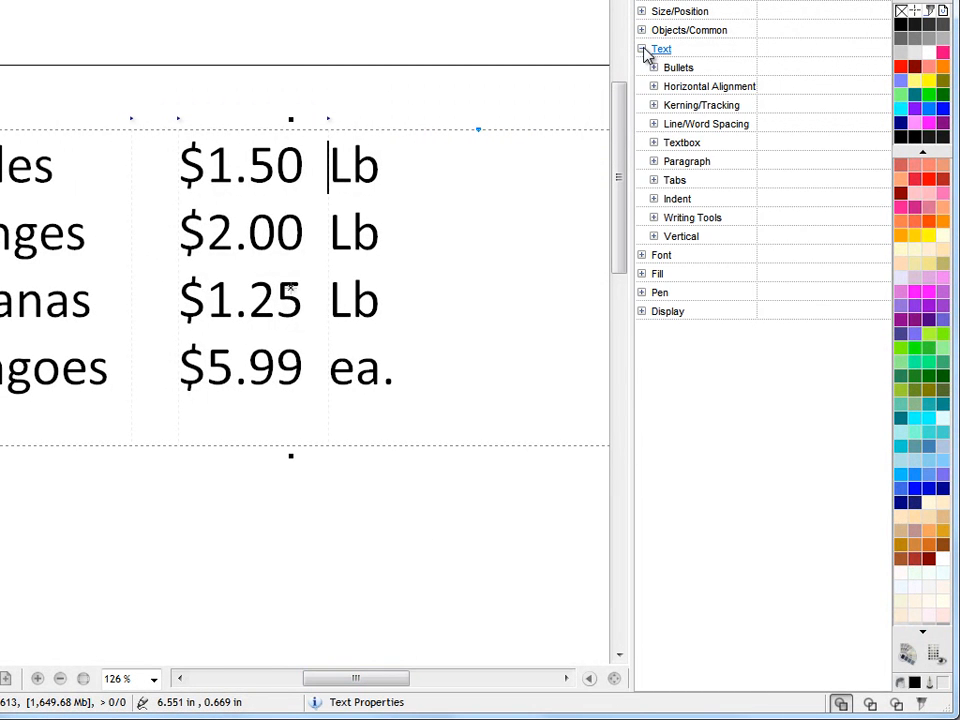
click(654, 182)
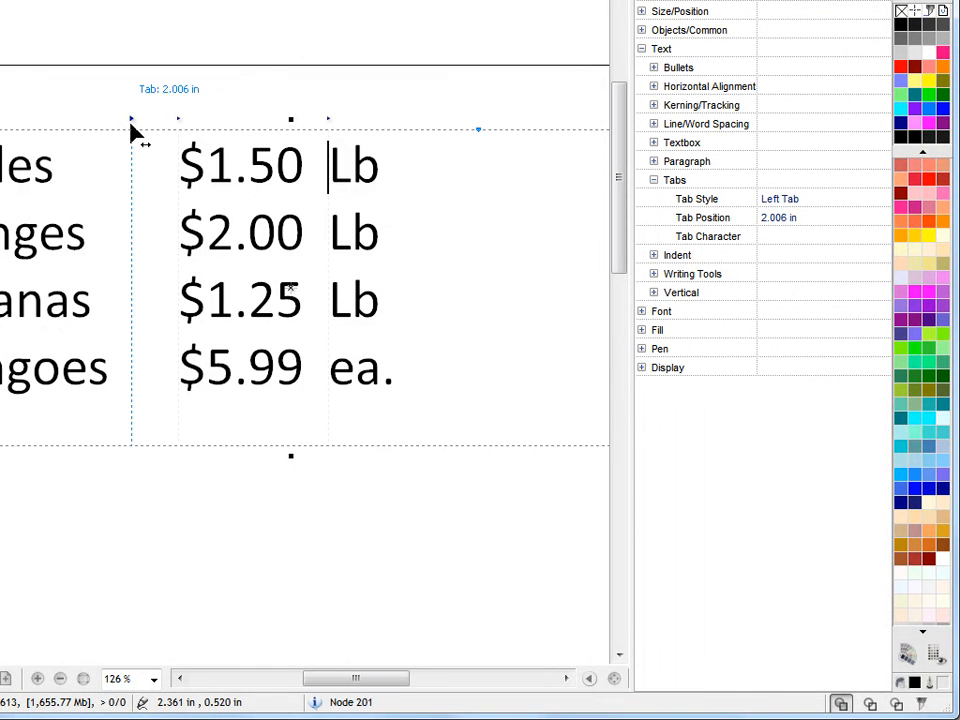
Set the style of the 2.006 in tab stop to Right Tab.
click(770, 206)
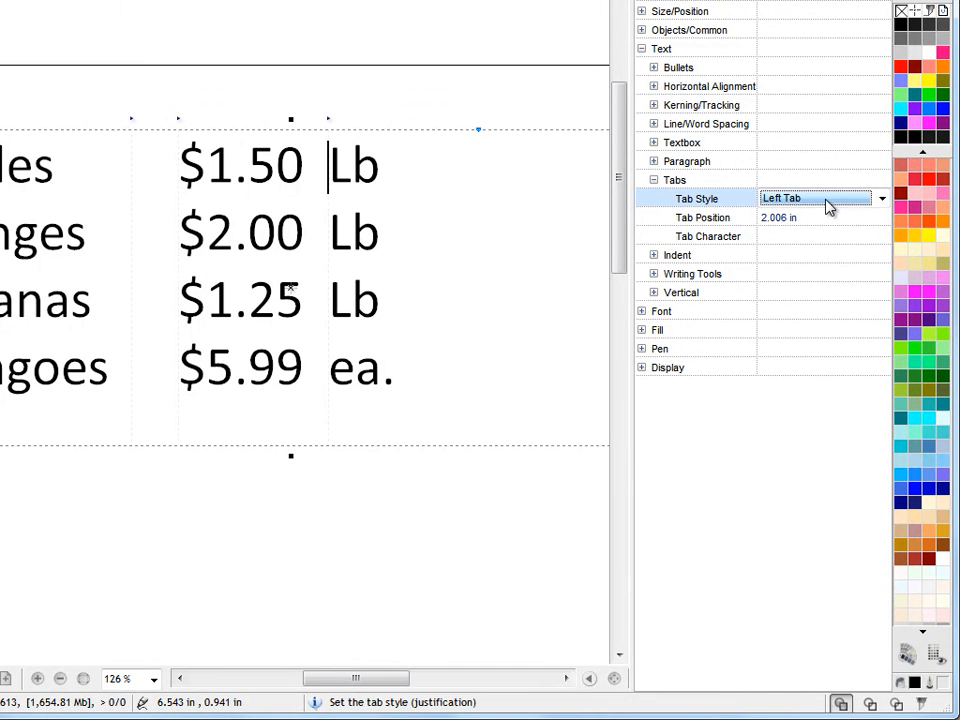
click(776, 206)
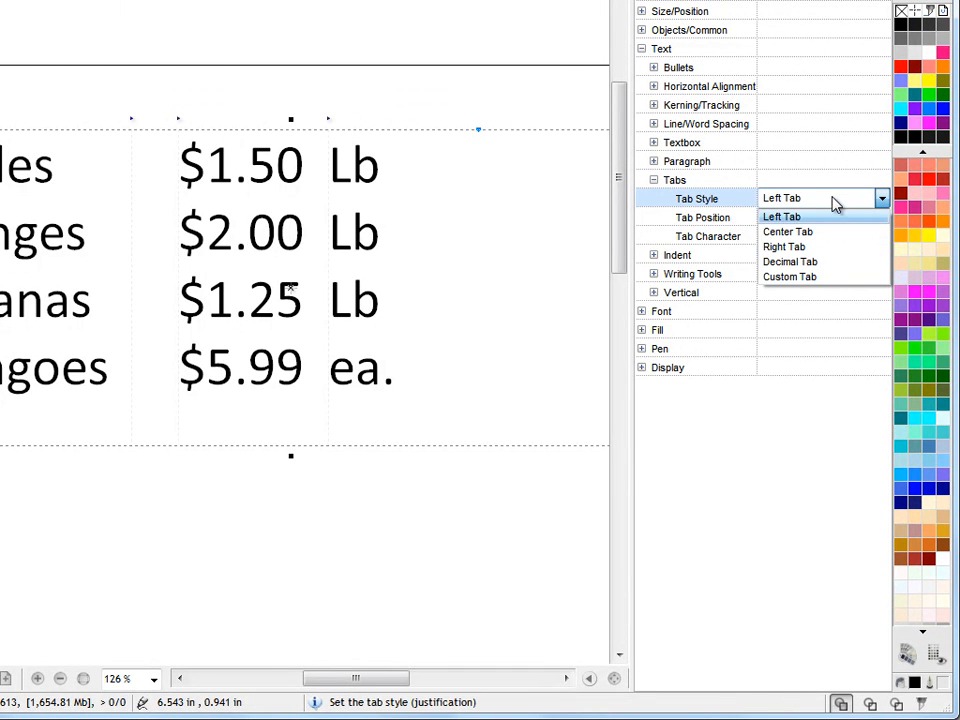
click(790, 248)
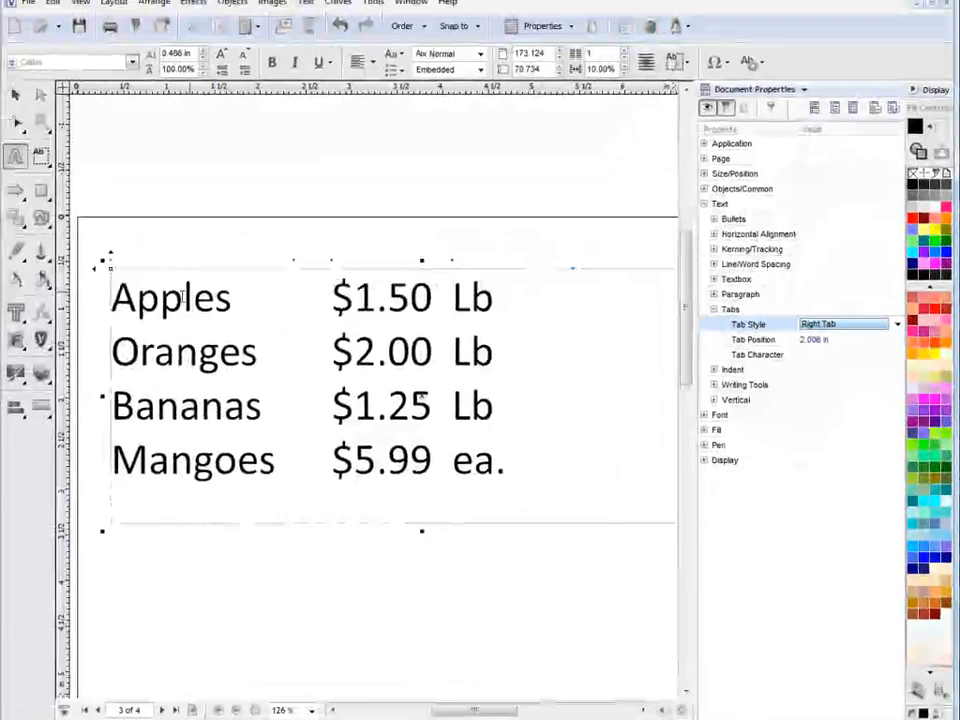
Insert a tab before each fruit name from Apples to Mangoes.
click(116, 300)
key(Tab)
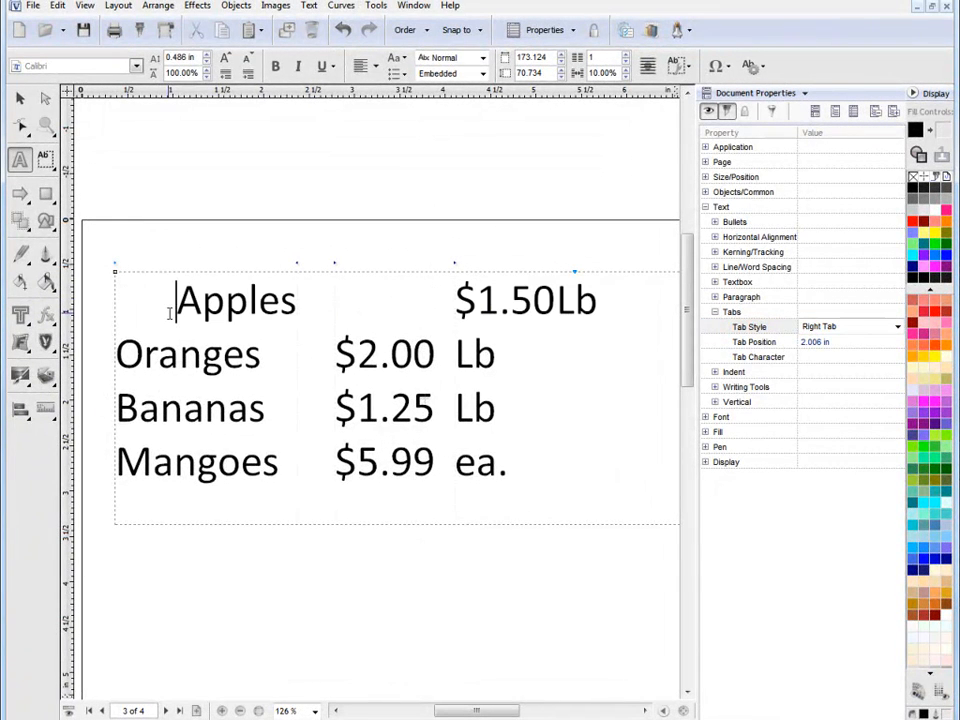
click(119, 352)
key(Tab)
click(117, 407)
key(Tab)
click(119, 461)
key(Tab)
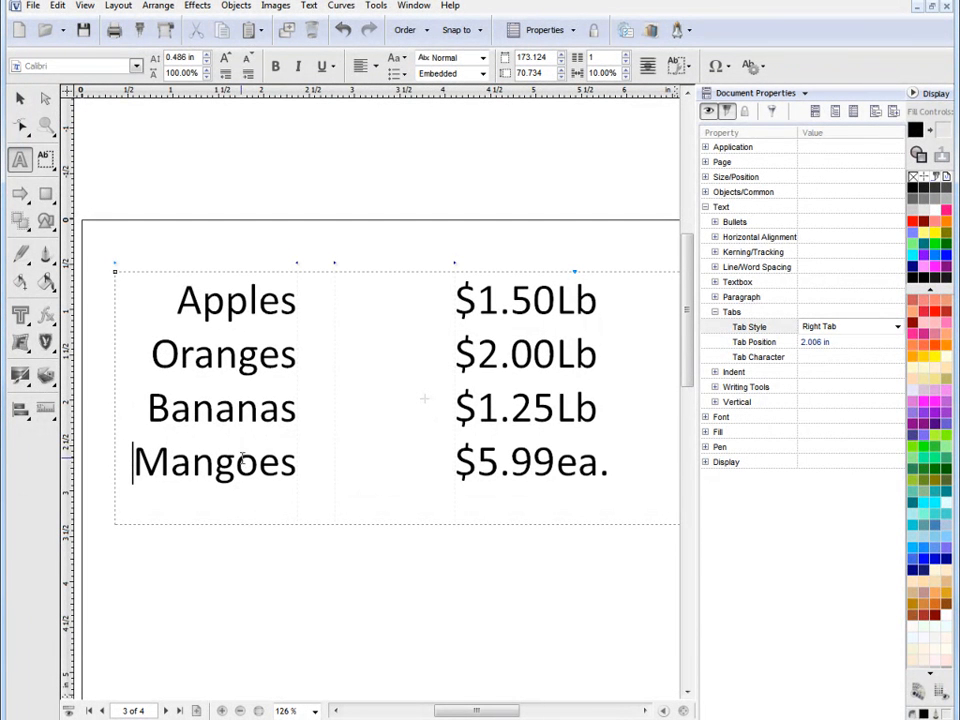
Delete one of the tabs before each of the four prices.
click(464, 297)
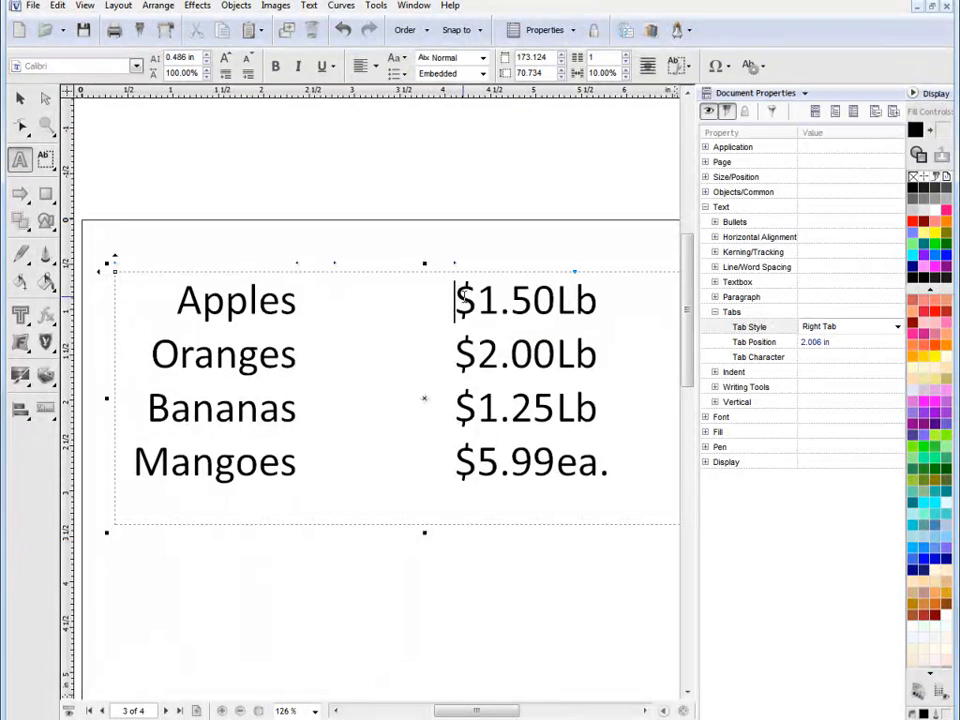
key(BackSpace)
key(Down)
key(BackSpace)
key(Down)
key(BackSpace)
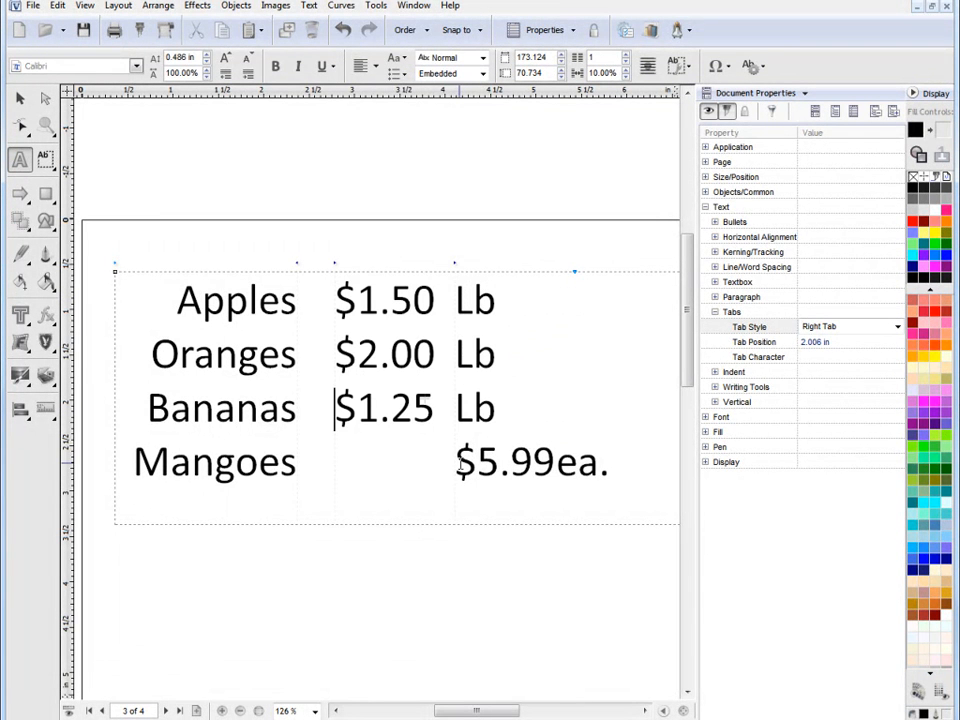
key(Down)
key(BackSpace)
Move the price column's tab stop to 2.147 in and the unit column's stop to 3.362 in.
drag(337, 266, 309, 267)
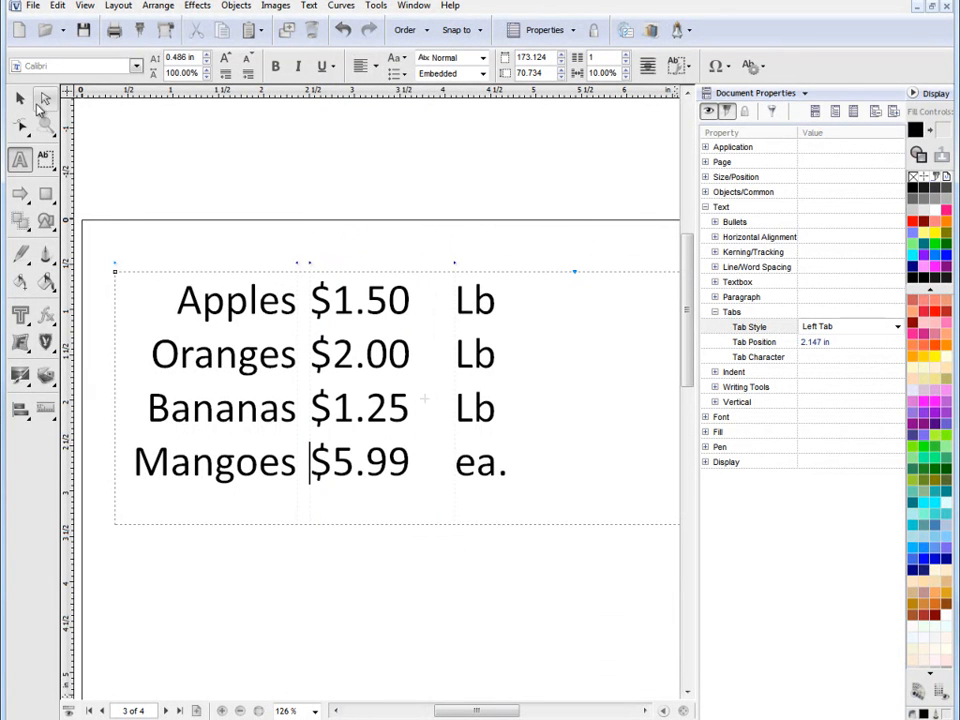
drag(454, 266, 420, 277)
click(21, 99)
click(275, 168)
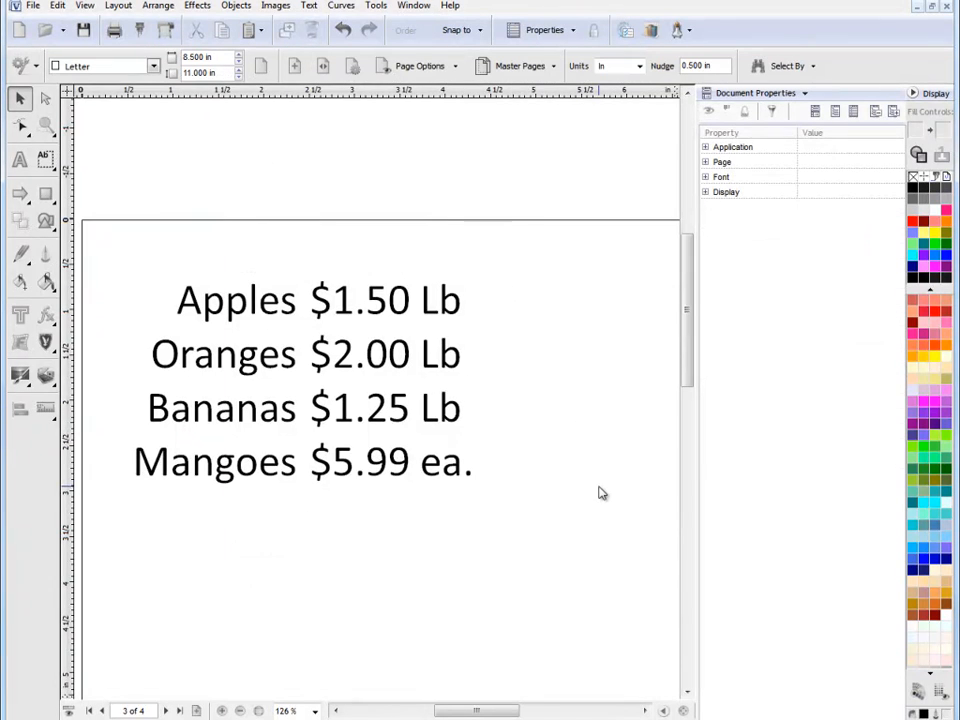
Move the unit column's tab stop in the fruit list to 4.153 in with Node Edit.
key(minus)
key(minus)
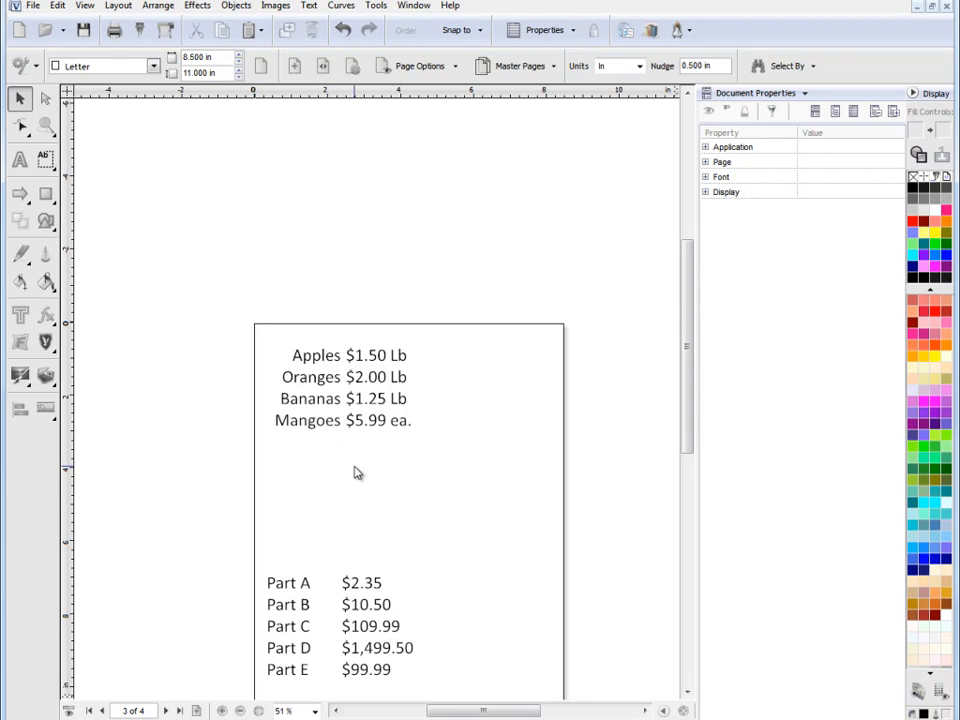
click(347, 360)
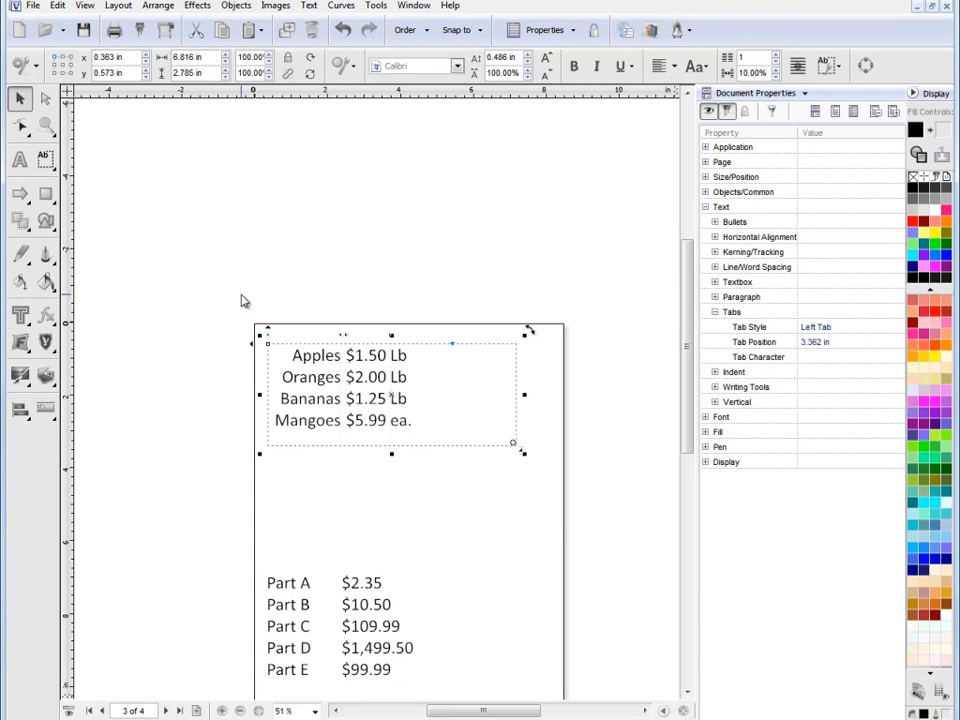
click(45, 125)
drag(246, 304, 564, 458)
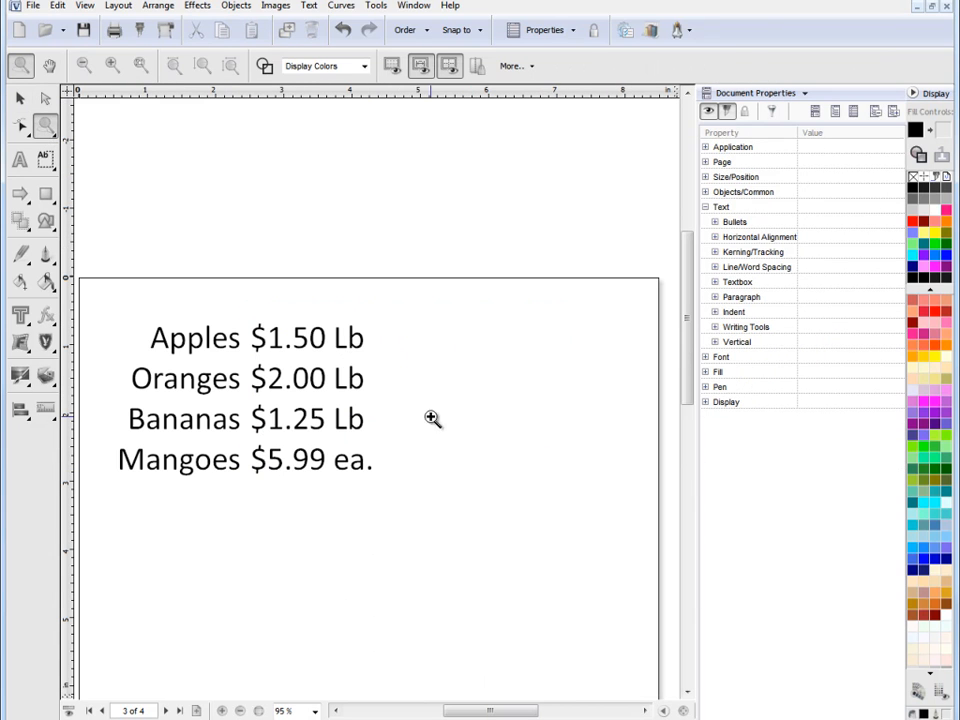
click(19, 160)
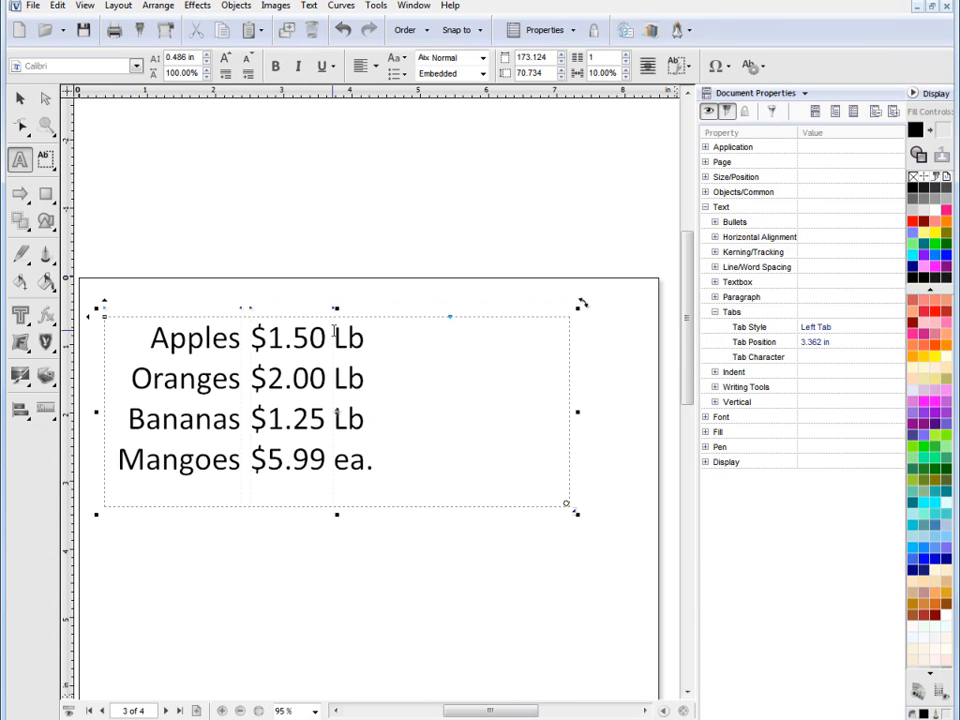
key(Escape)
key(Escape)
click(334, 311)
click(19, 126)
drag(336, 313, 393, 333)
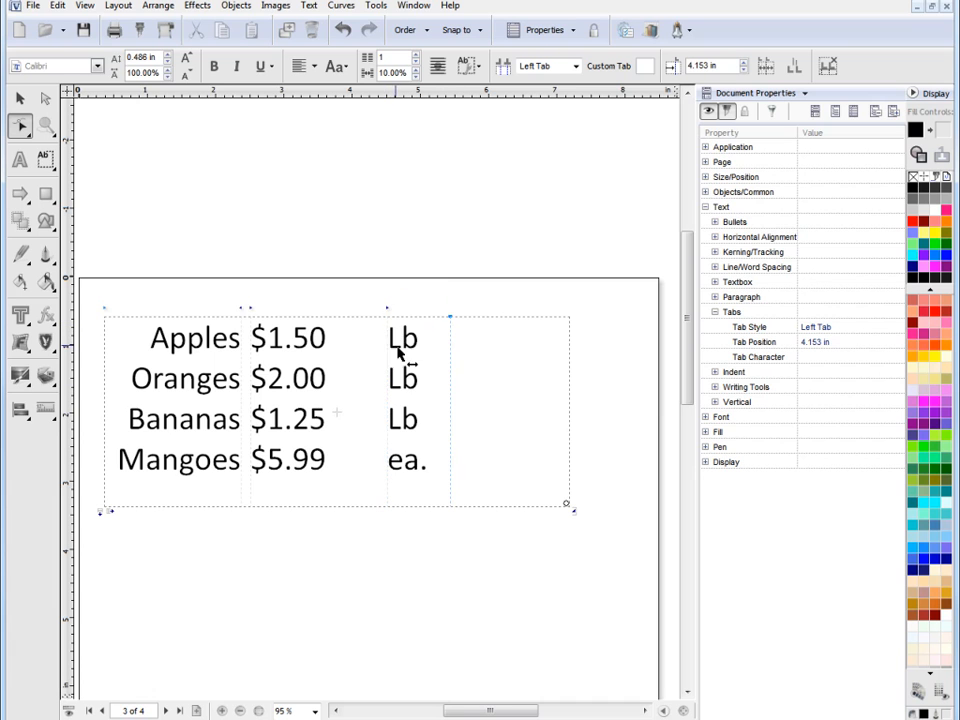
Replace the "Lb" unit in the Apples and Oranges rows with "Pound".
click(19, 159)
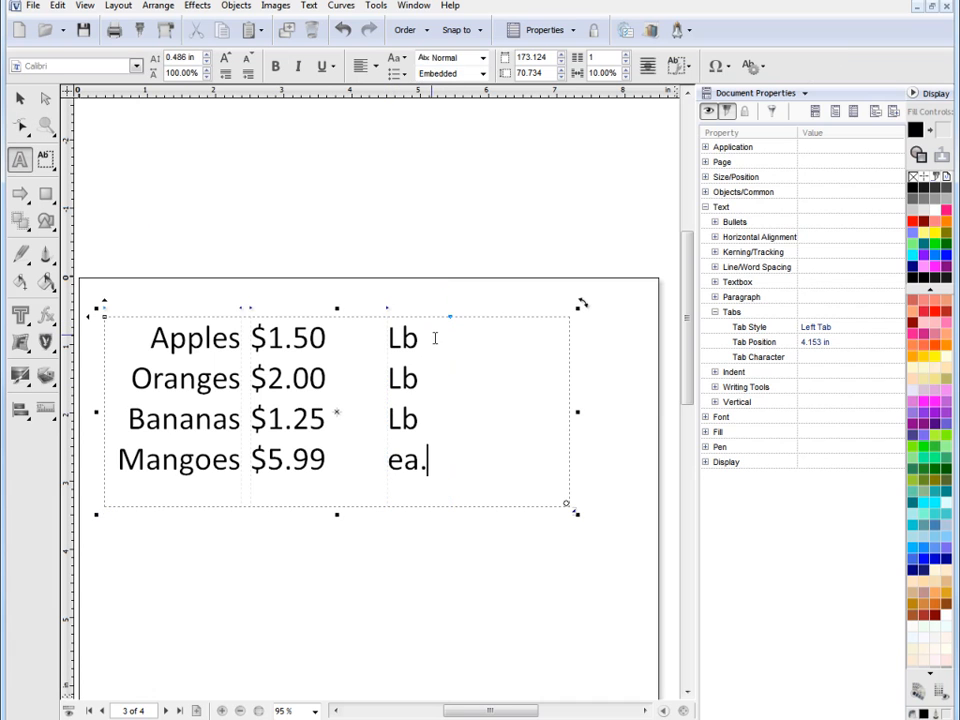
drag(408, 337, 425, 341)
key(BackSpace)
key(BackSpace)
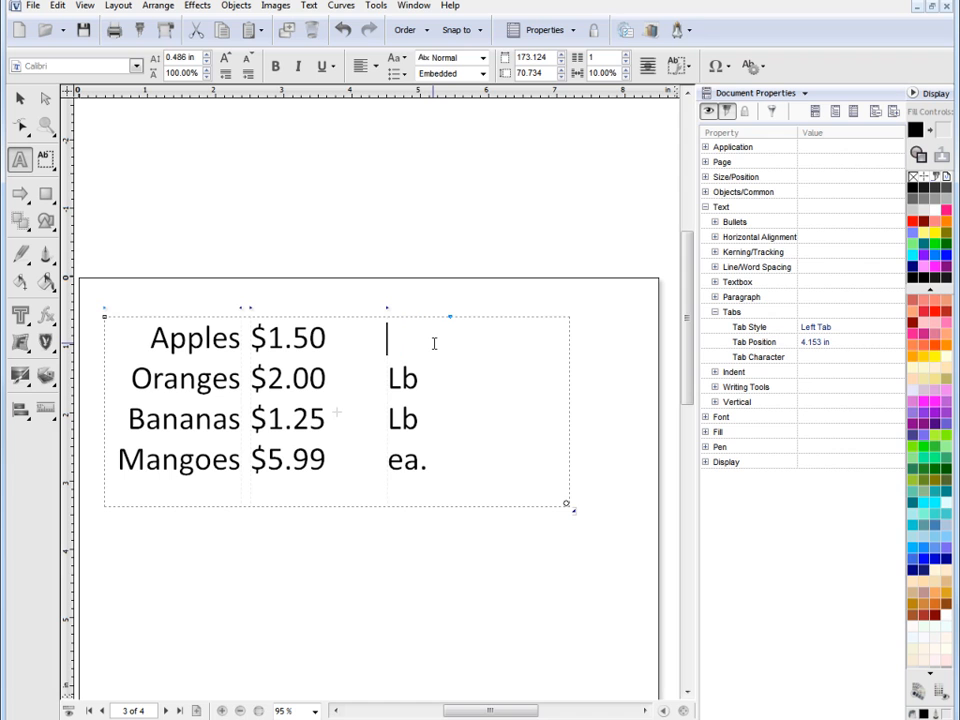
text(Pound)
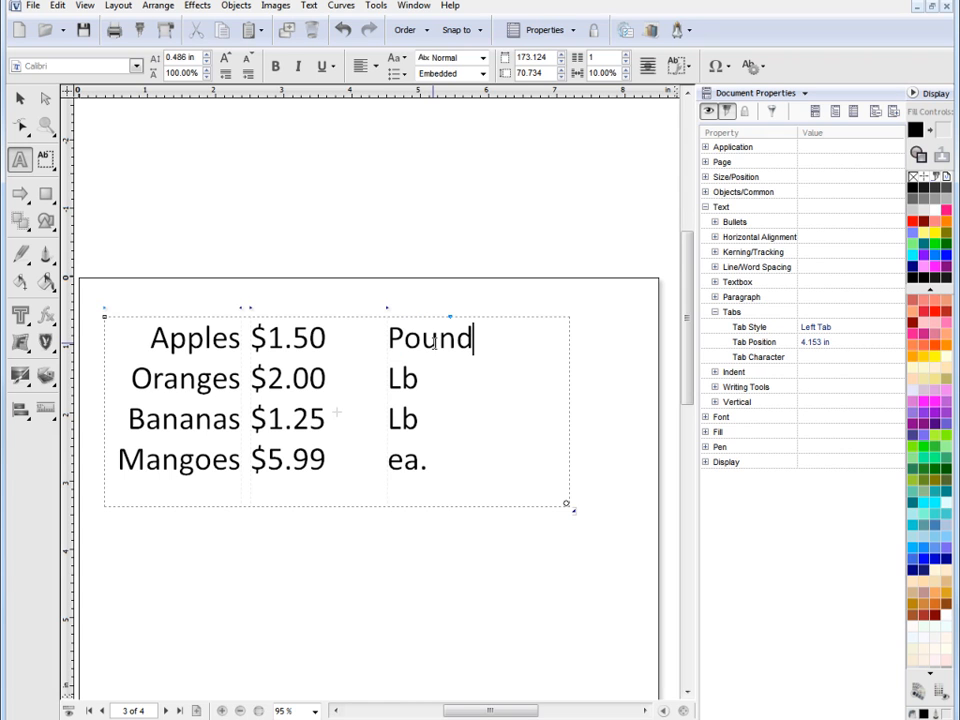
drag(420, 368, 389, 378)
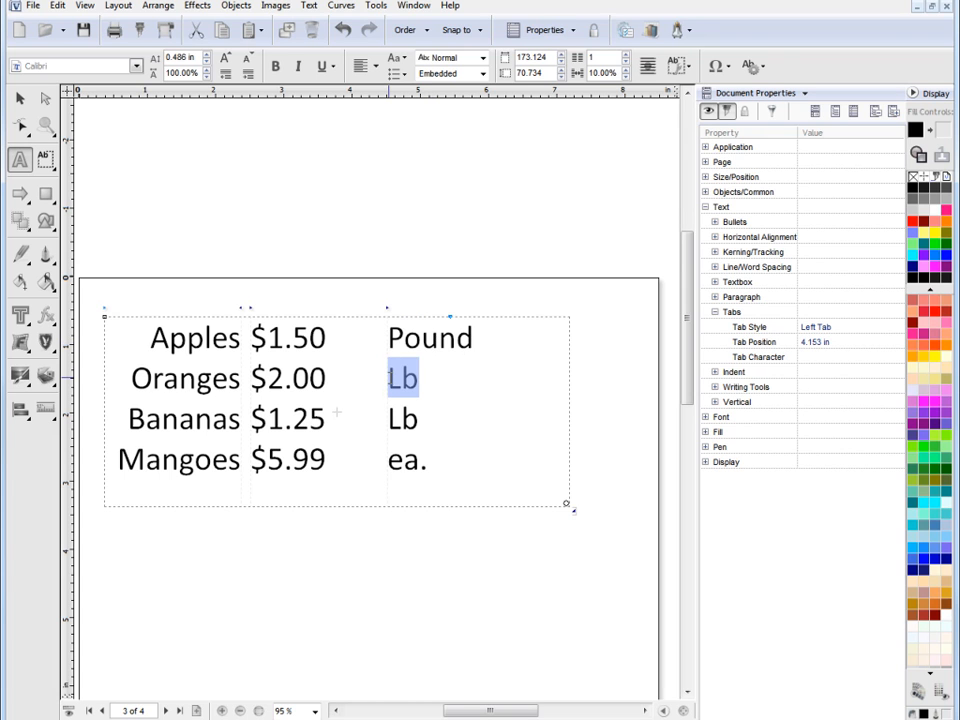
text(Pound)
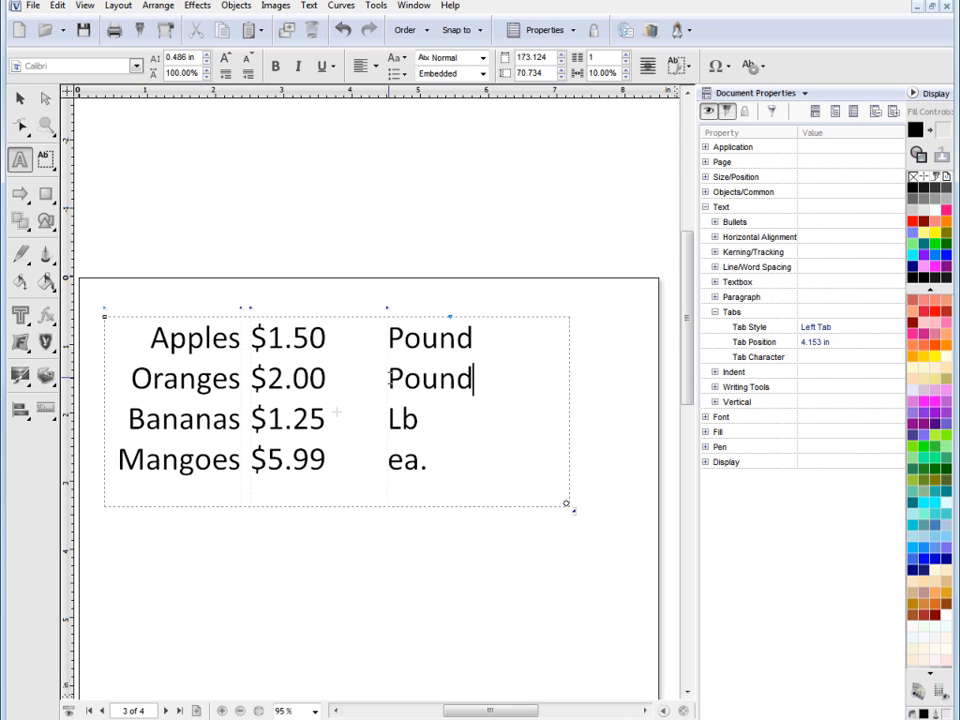
Change the Bananas unit to "Kilogram" and the Mangoes unit to "Each".
drag(420, 408, 388, 420)
text(Kilogram)
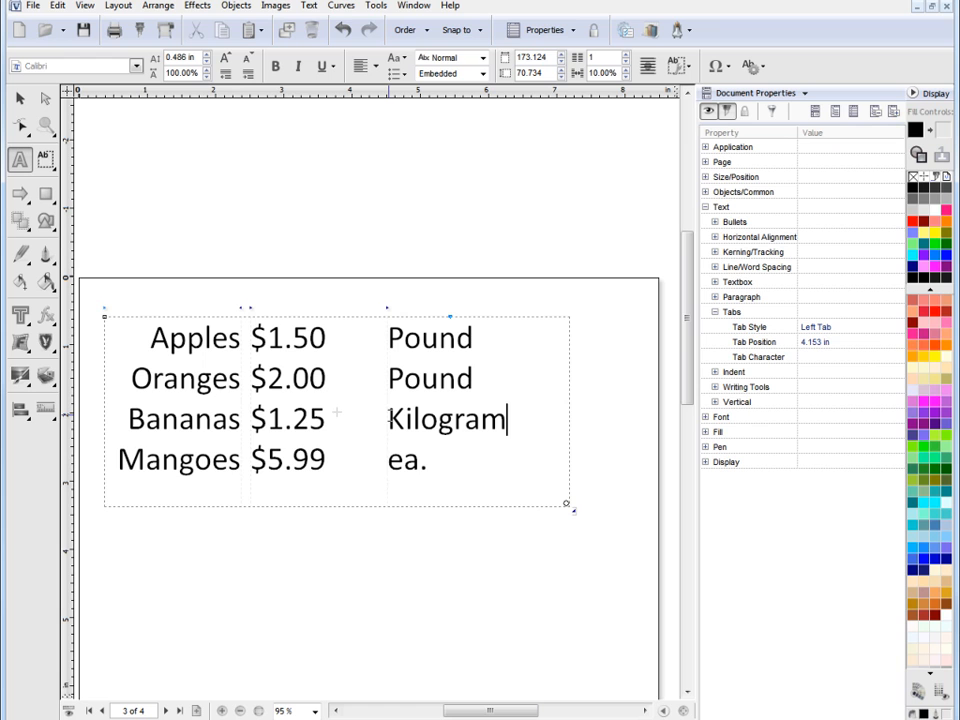
drag(439, 458, 388, 460)
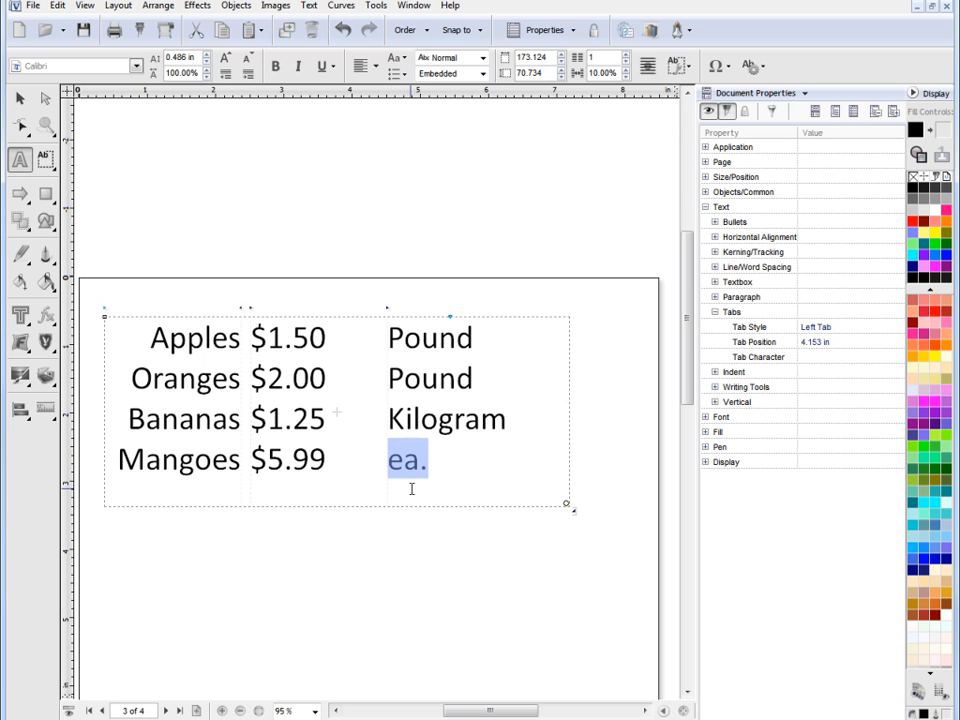
text(Each)
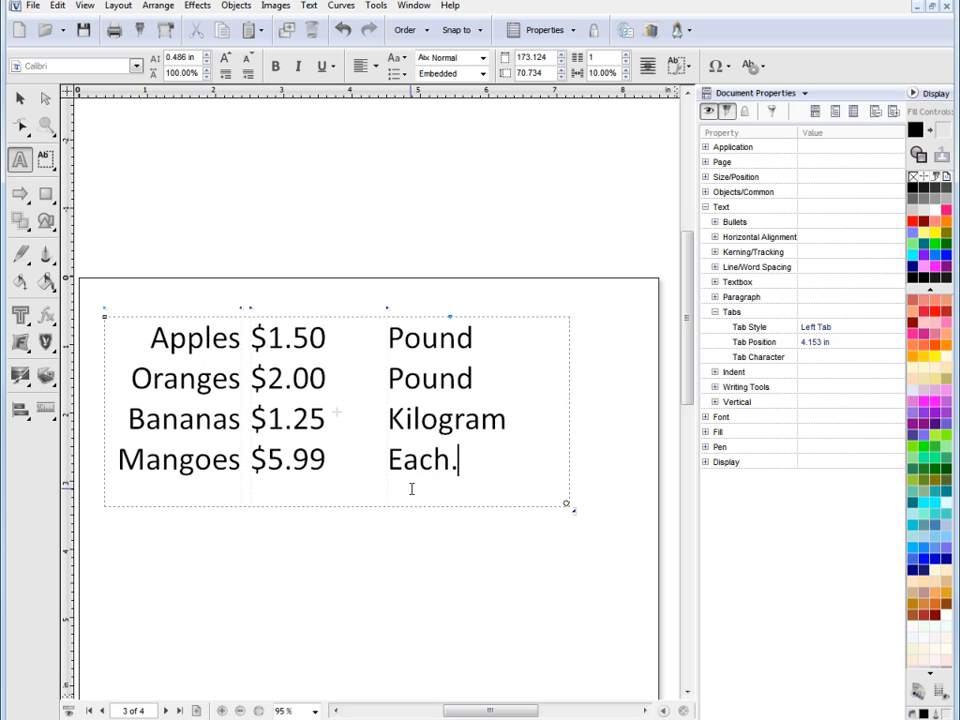
key(Escape)
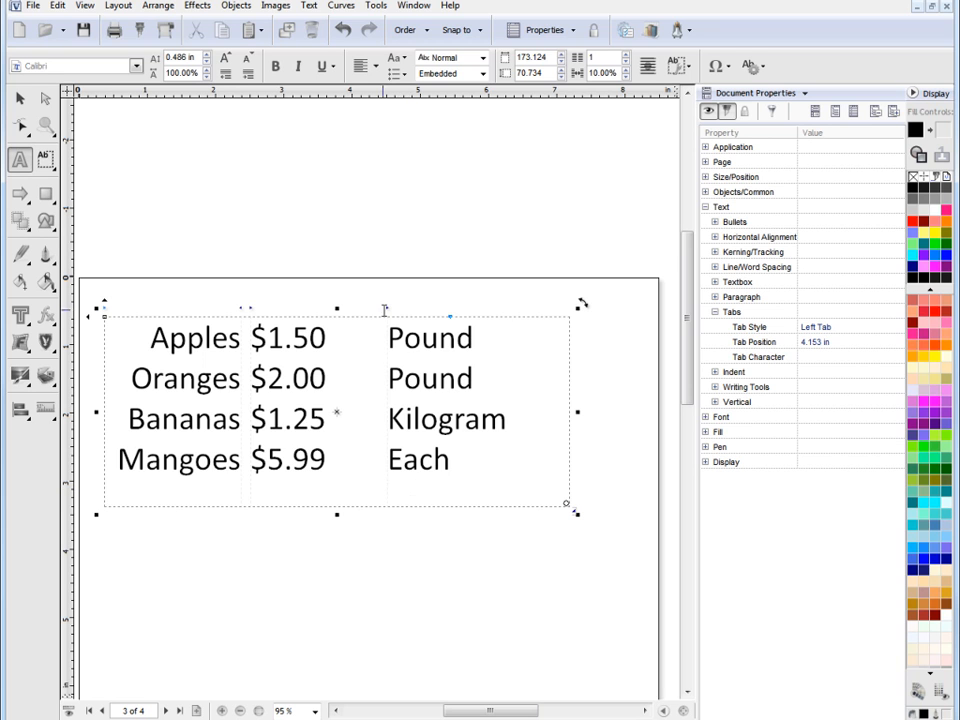
Move the fruit list's unit column tab stop to 4.725 in and change its style to Center Tab.
drag(394, 318, 426, 312)
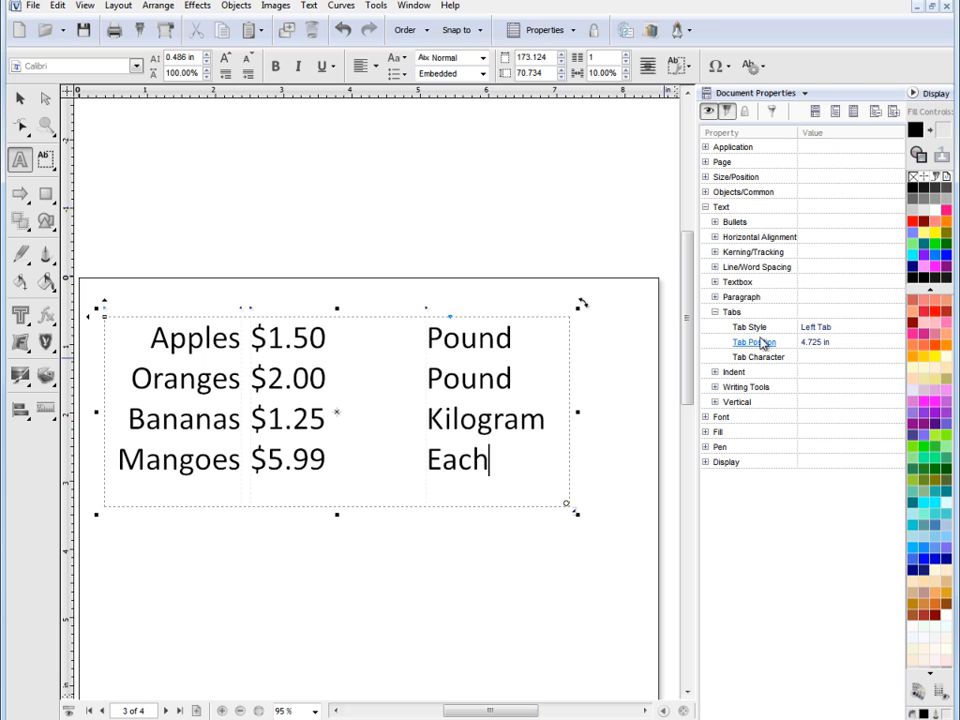
click(900, 330)
click(897, 327)
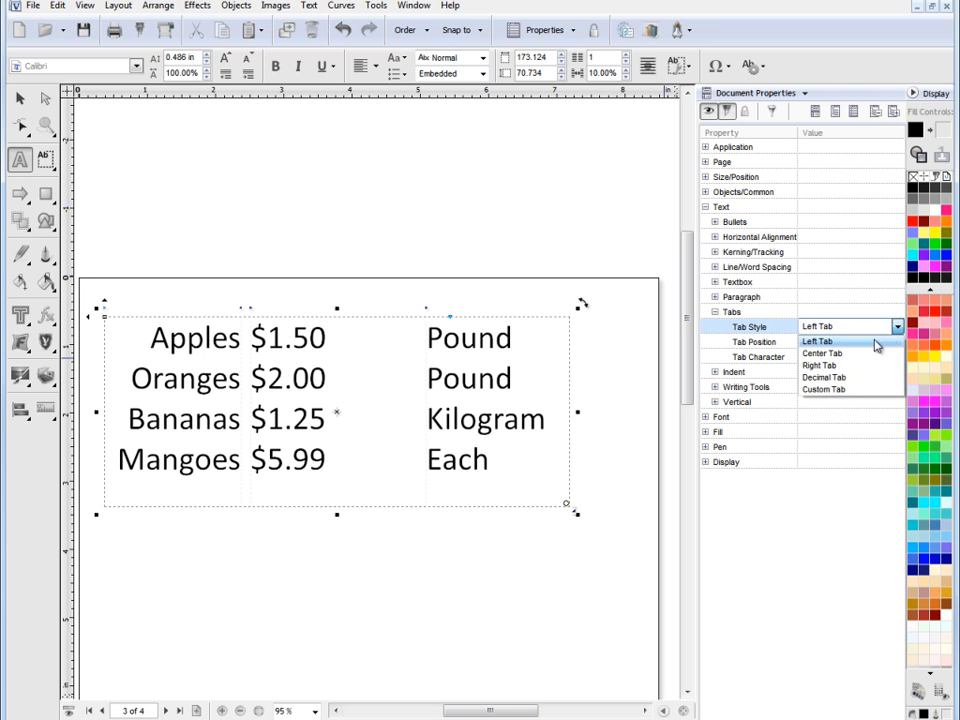
click(822, 353)
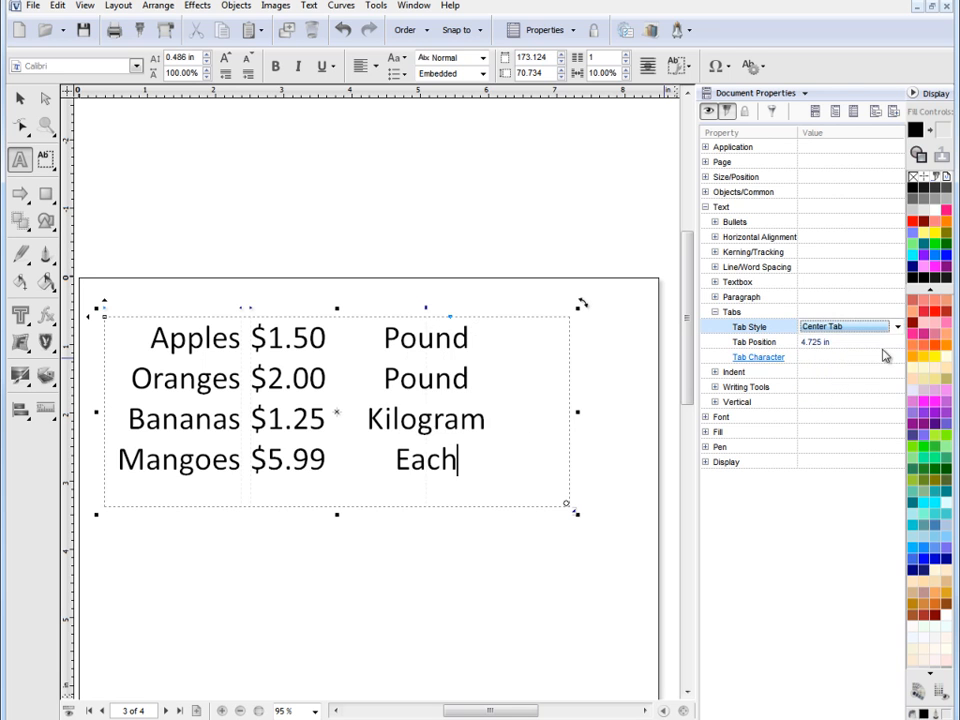
Move the unit column's center tab stop to 4.967 in and the fruit name column's right tab stop to 2.094 in.
drag(428, 313, 446, 311)
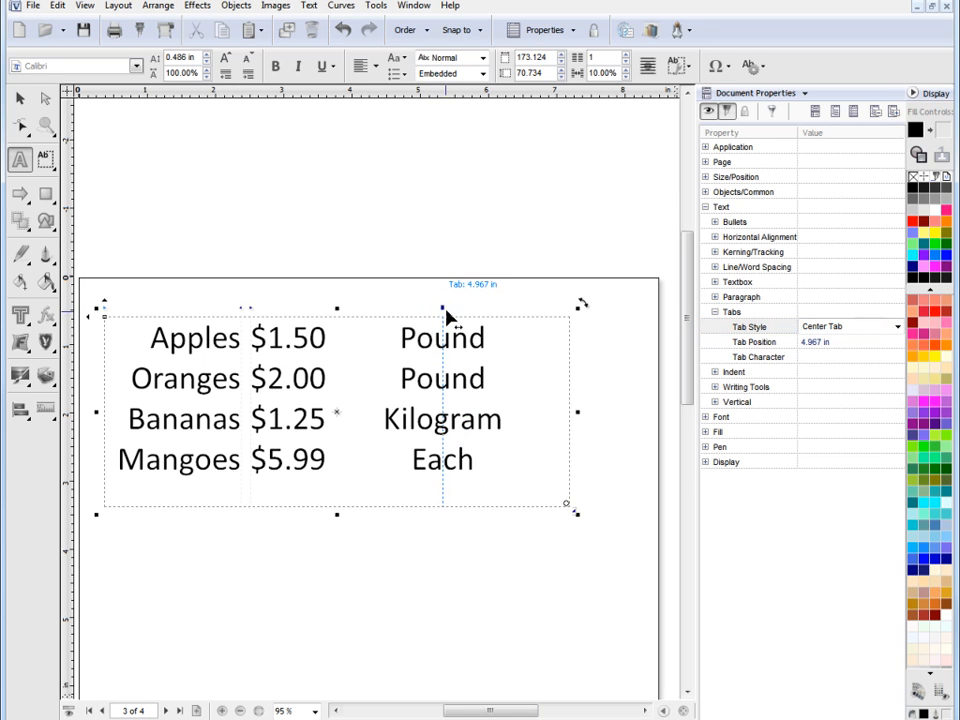
drag(446, 315, 447, 314)
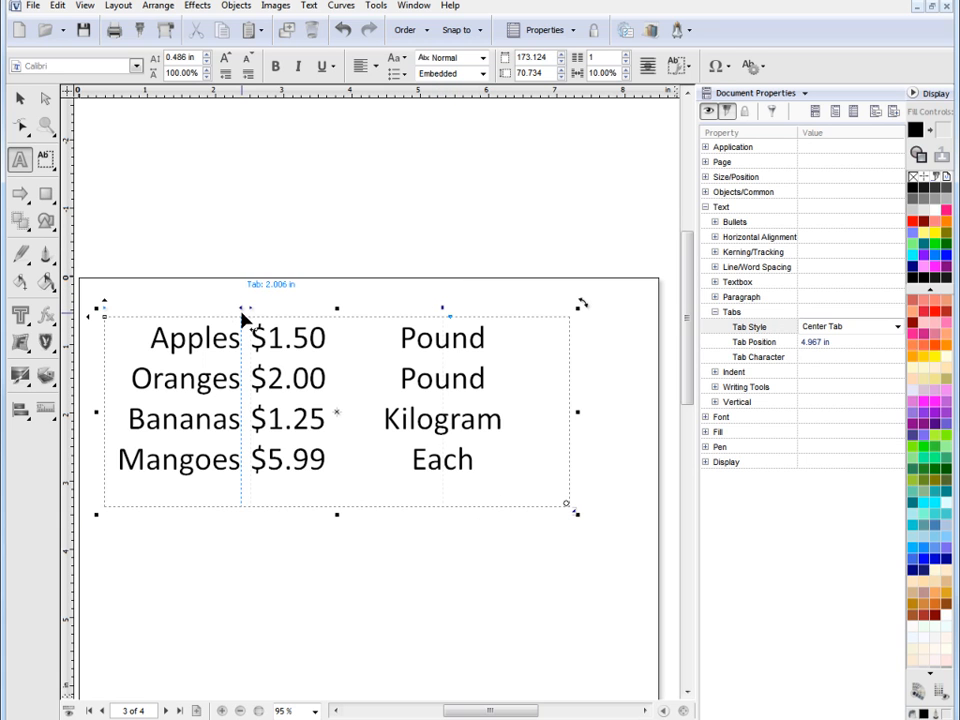
mouse_move(242, 313)
mouse_down()
mouse_move(230, 313)
mouse_move(259, 315)
mouse_move(231, 315)
mouse_move(250, 318)
mouse_up()
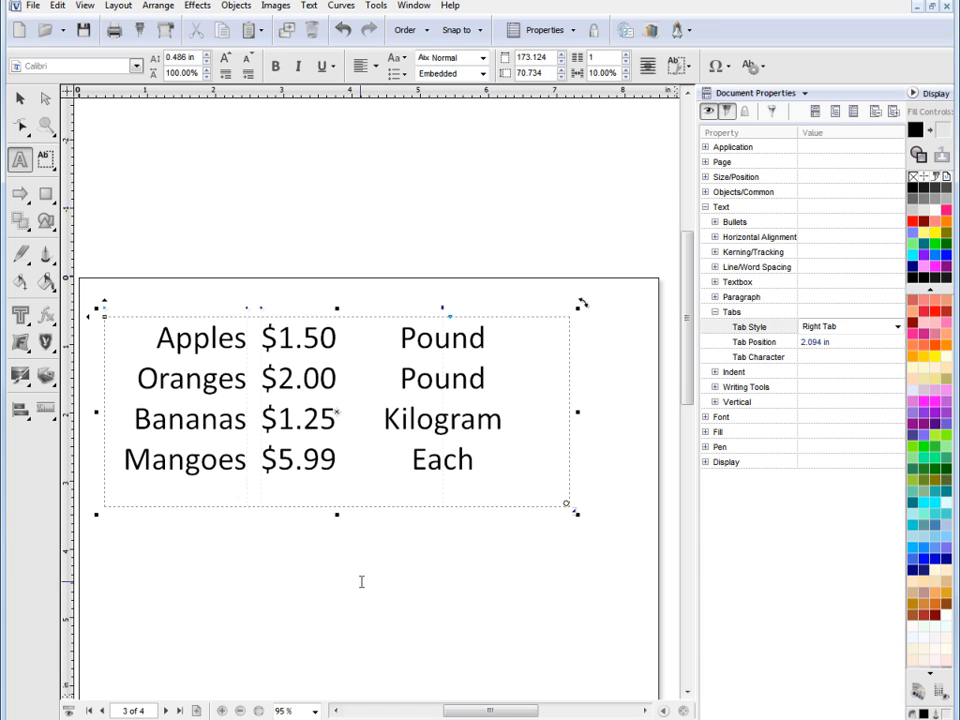
Place a copy of the Part A to Part E price list directly to the right of the original list.
drag(688, 332, 688, 449)
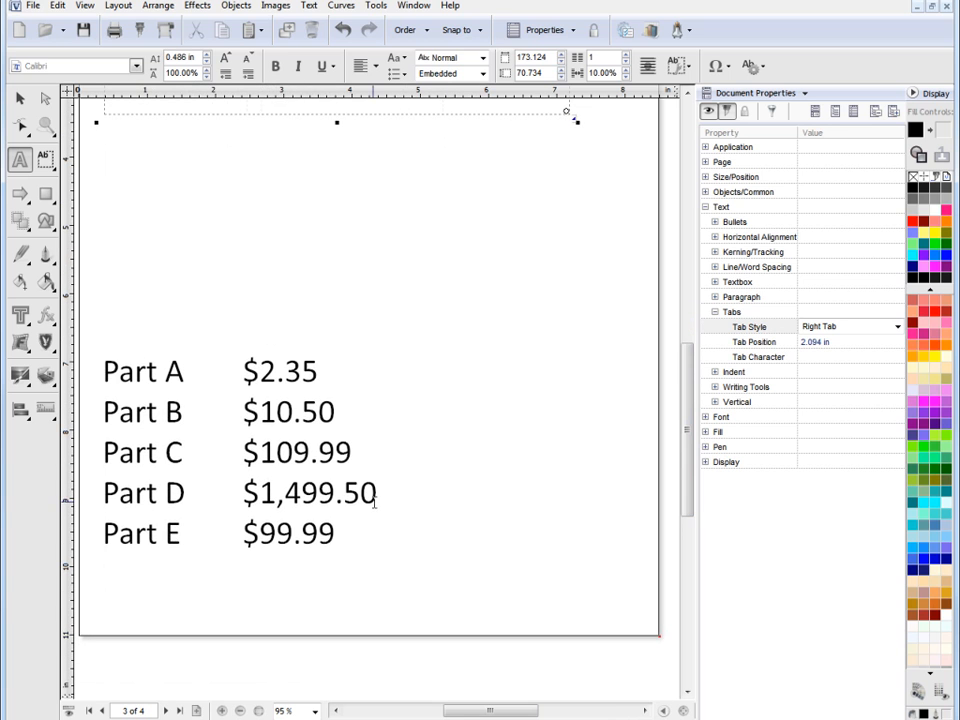
drag(688, 430, 688, 472)
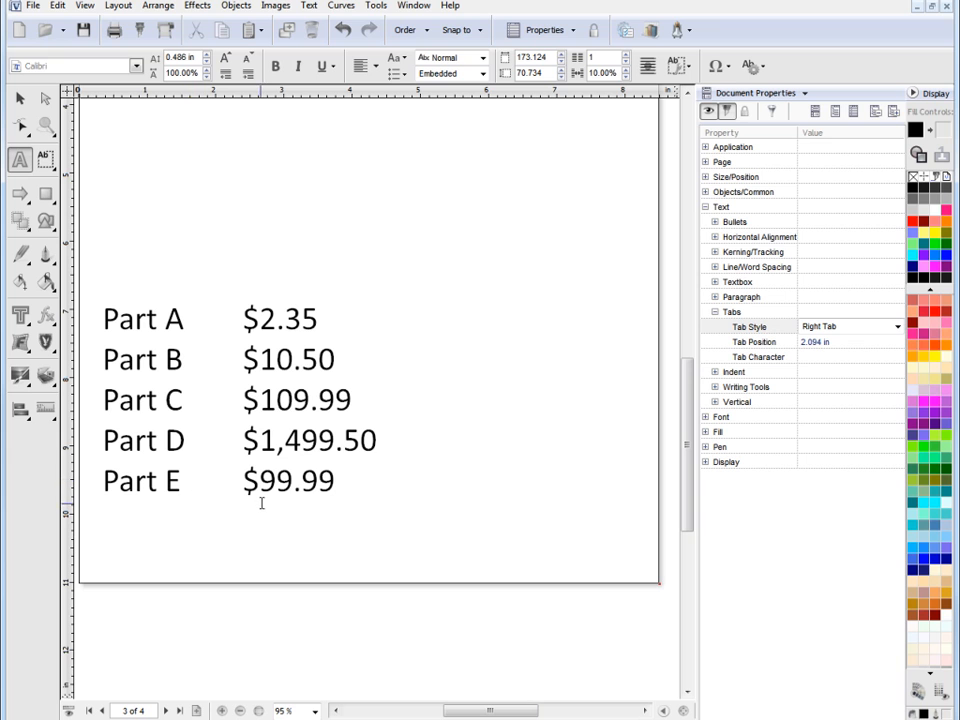
click(244, 318)
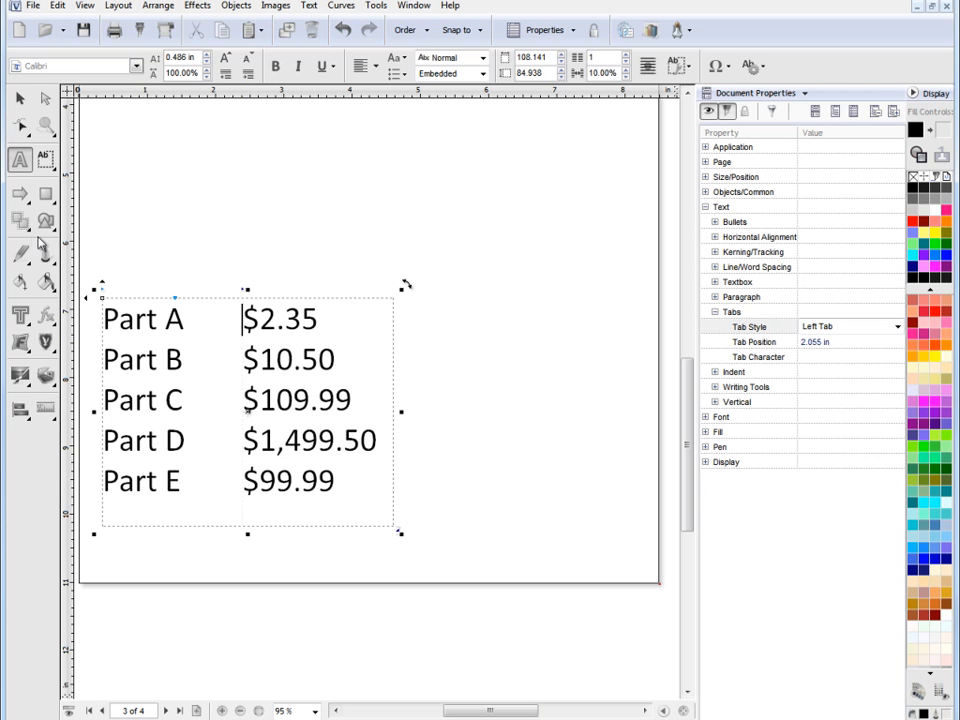
key(Escape)
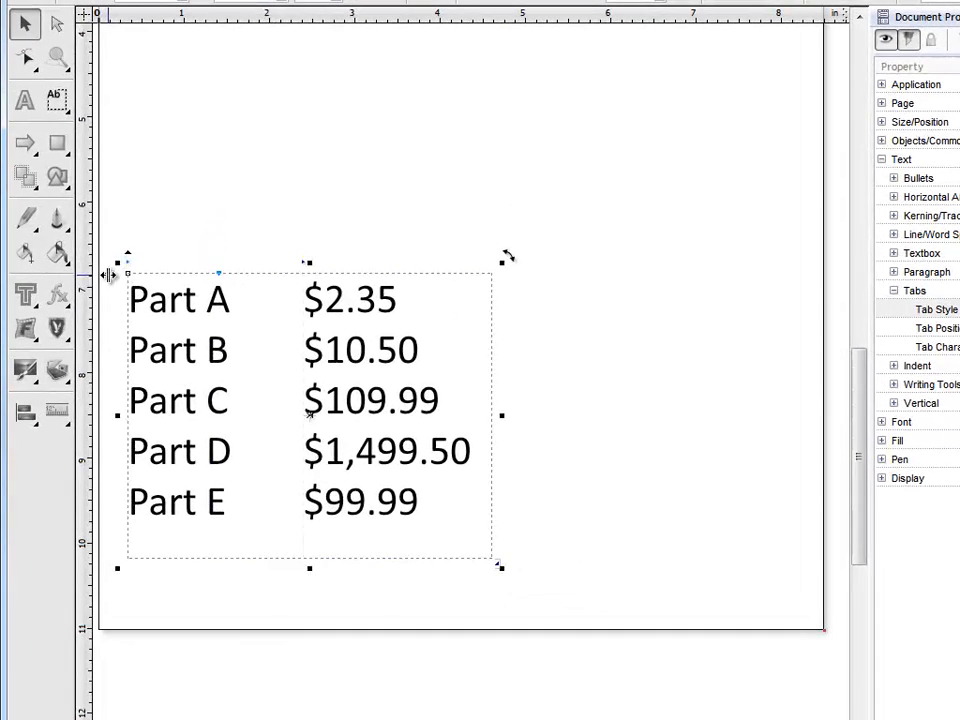
drag(108, 274, 479, 274)
scroll(470, 370, right, 3)
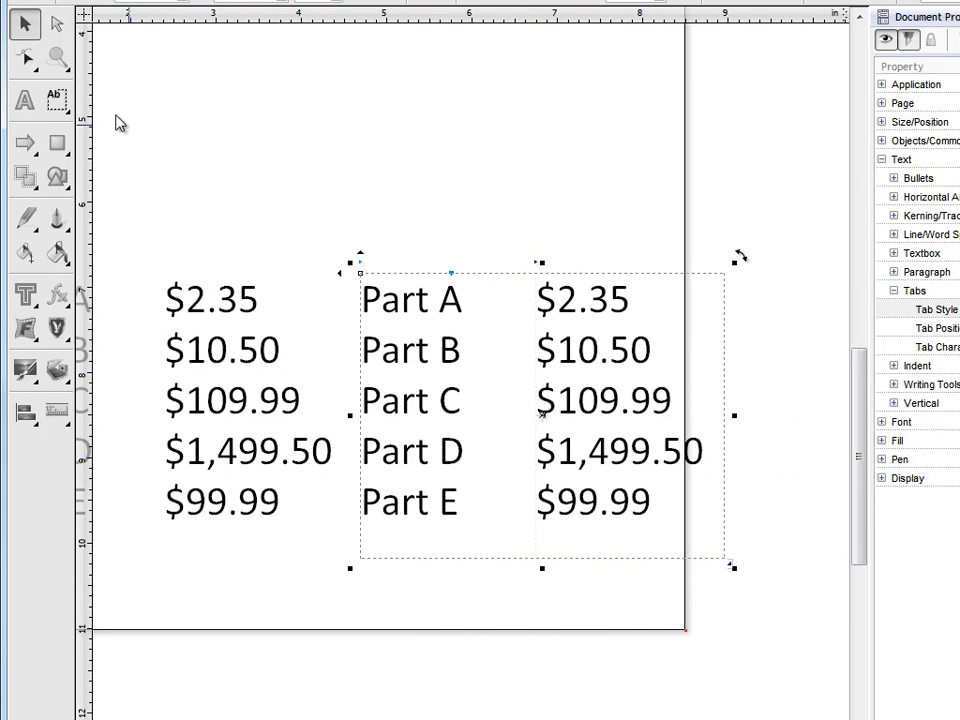
Change the copied part list's price tab stop to Decimal Tab and move it to 3.275 in with Node Edit.
click(25, 57)
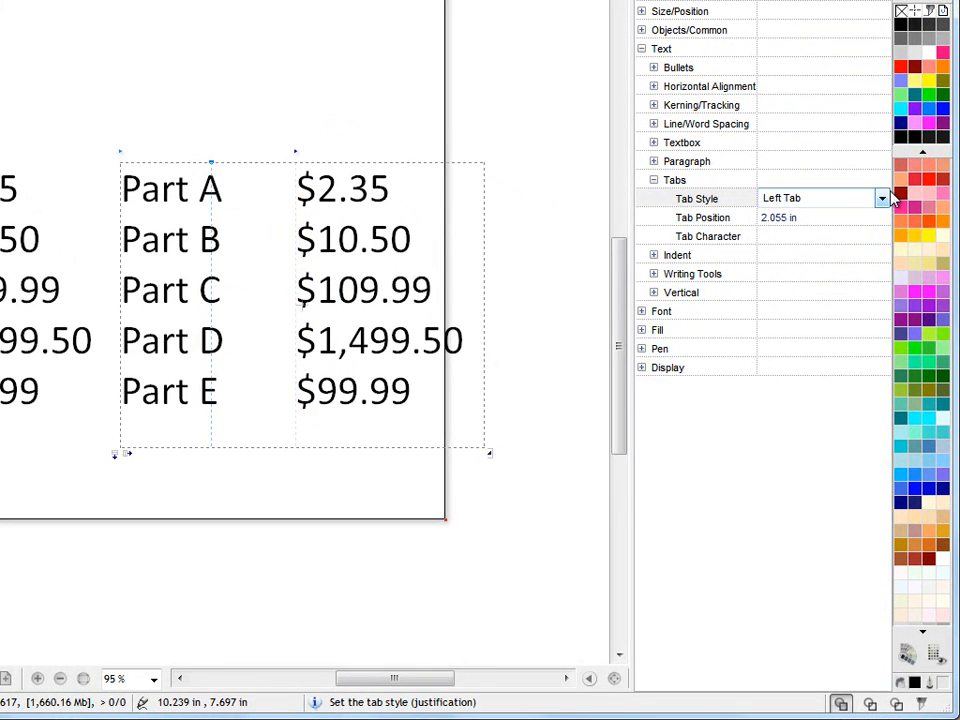
click(882, 199)
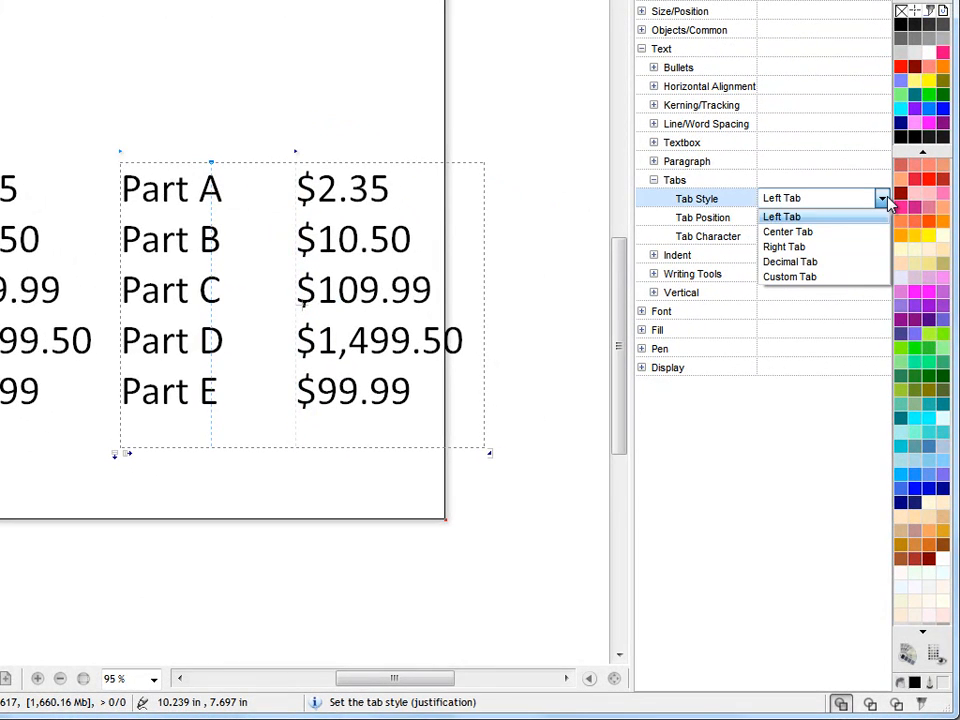
click(803, 262)
mouse_move(295, 153)
mouse_down()
mouse_move(370, 172)
mouse_move(361, 172)
mouse_up()
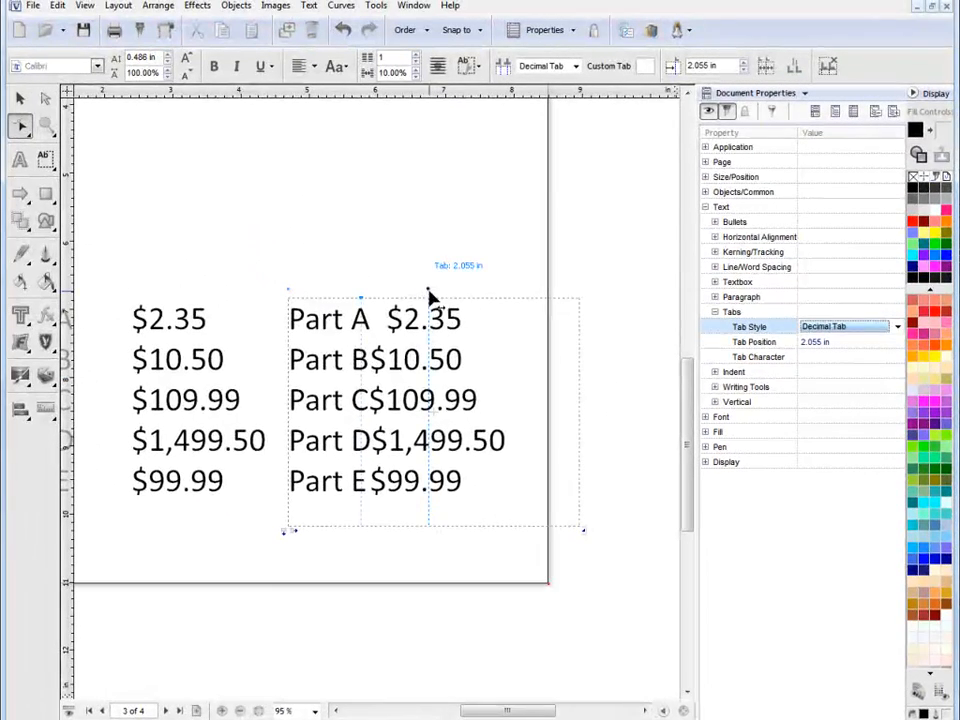
drag(481, 304, 512, 304)
click(20, 98)
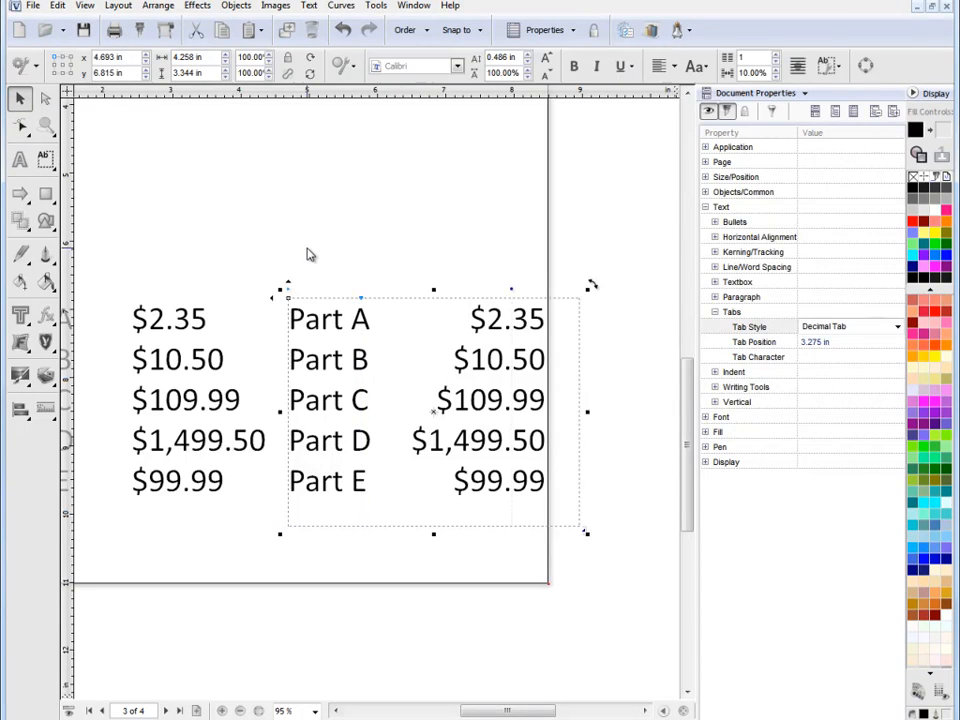
Move both part price lists below the page, and shift the original list left to widen the gap between them.
click(310, 254)
scroll(312, 255, down, 1)
scroll(311, 254, down, 3)
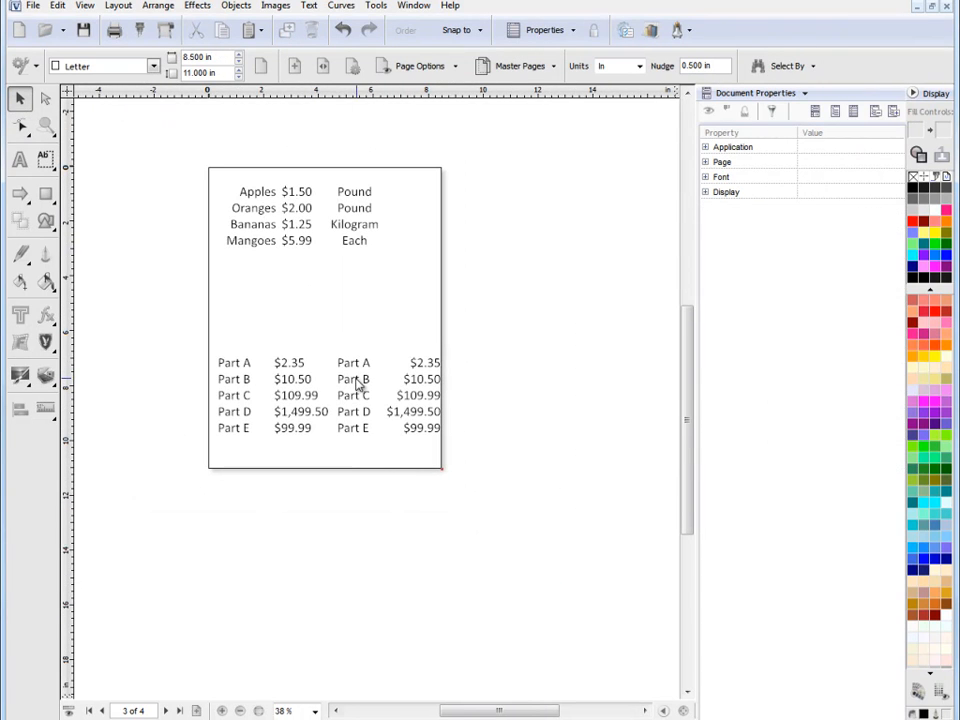
drag(180, 324, 480, 476)
drag(221, 339, 234, 486)
drag(222, 405, 222, 407)
click(171, 347)
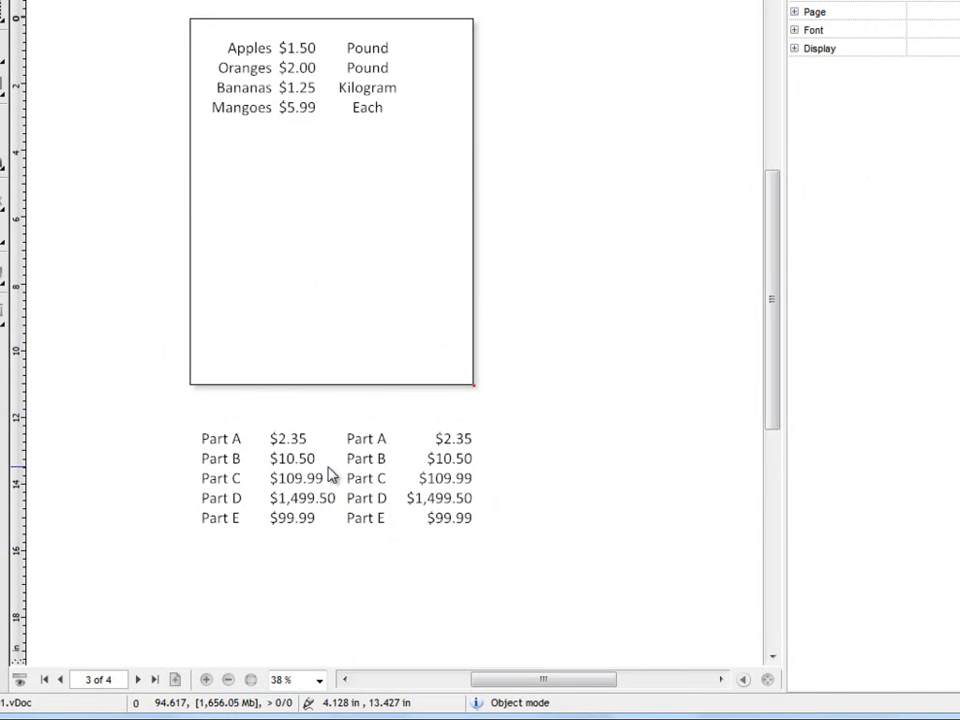
click(281, 478)
drag(184, 429, 163, 429)
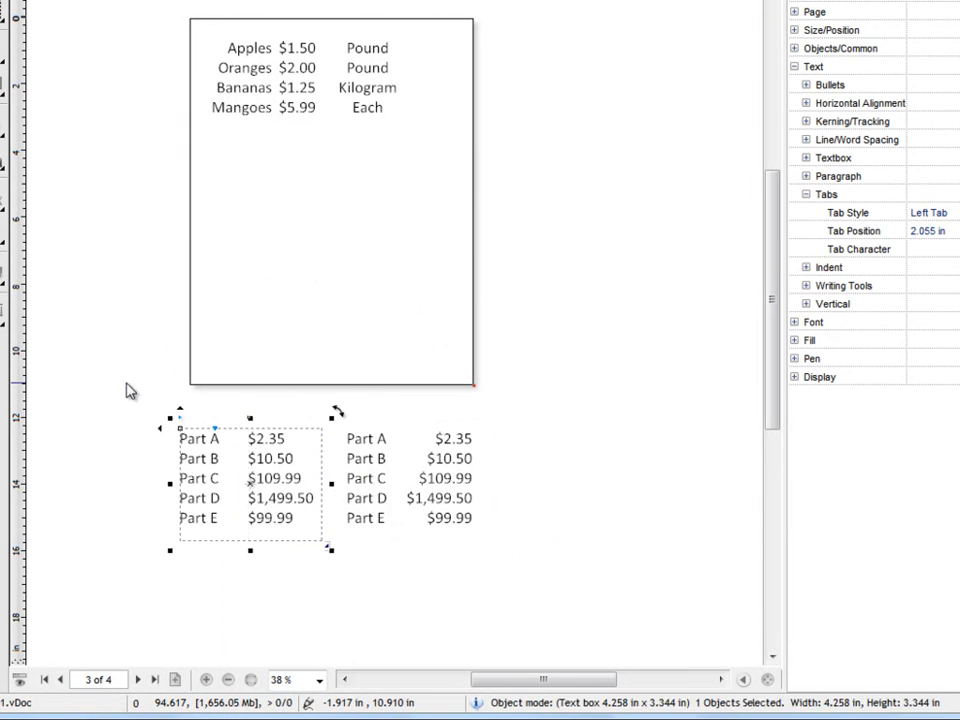
click(575, 430)
Replace the decimal point in the original list's Part A price with an asterisk.
click(206, 679)
drag(117, 383, 574, 588)
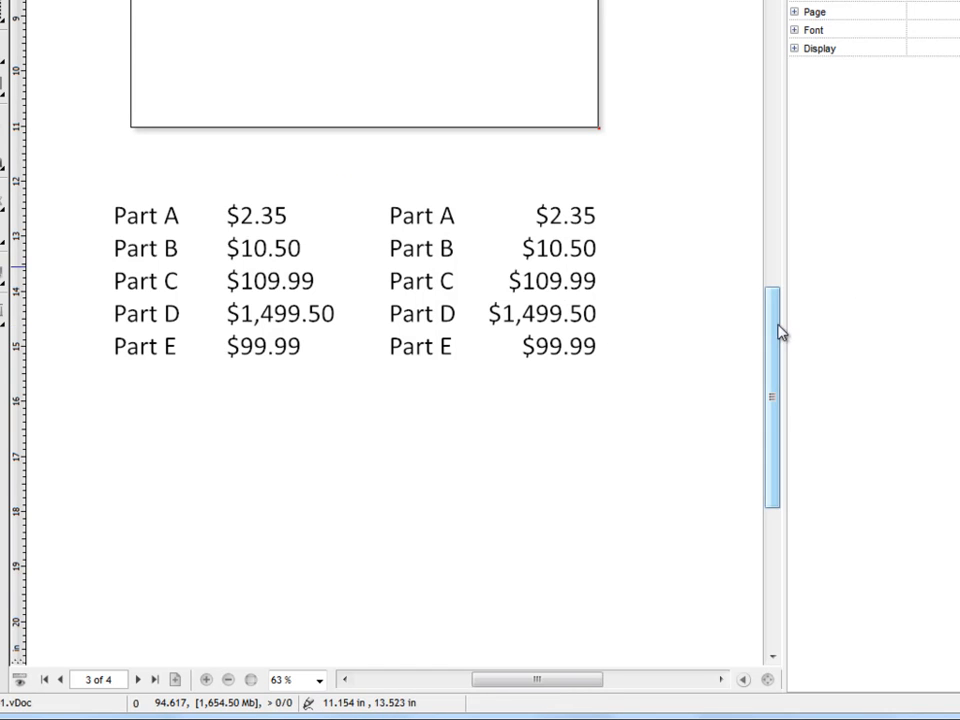
drag(775, 332, 754, 176)
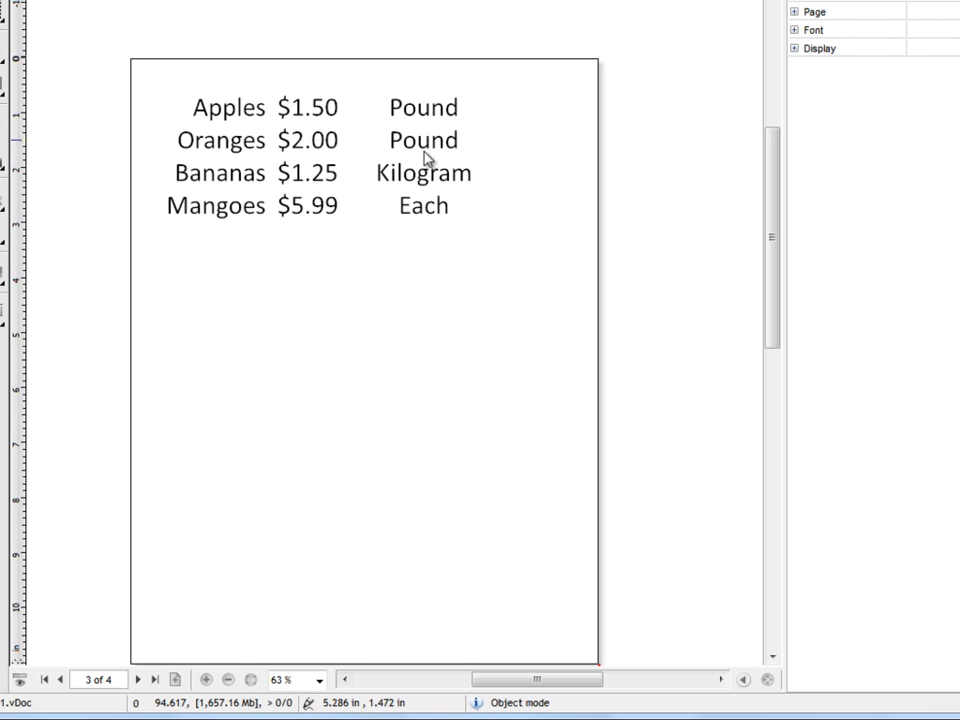
drag(778, 259, 780, 401)
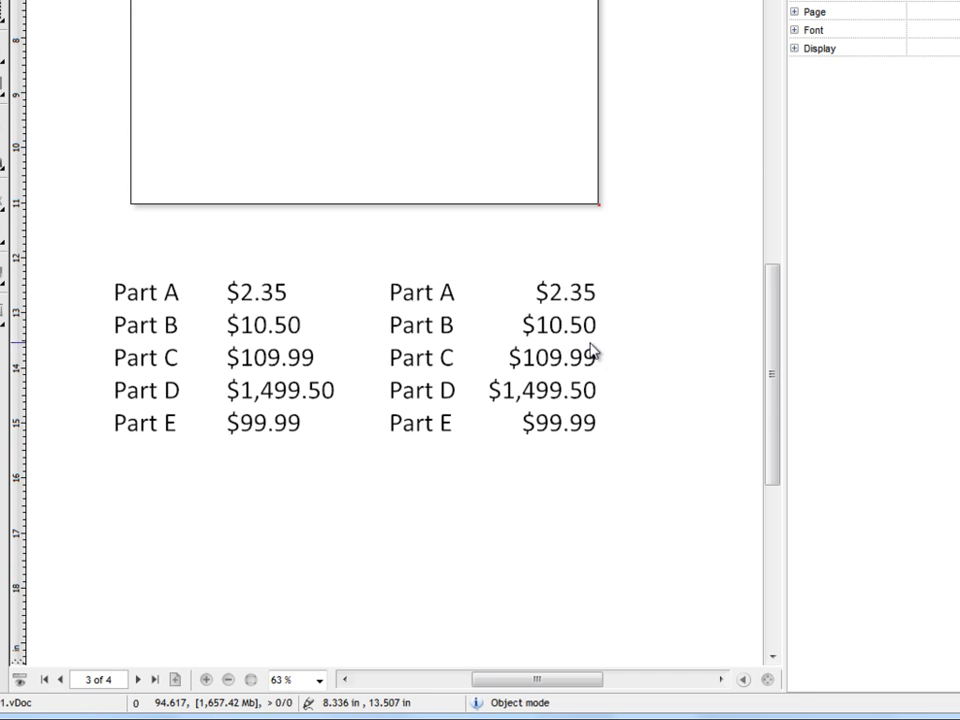
click(562, 289)
click(254, 323)
drag(257, 287, 266, 293)
click(257, 295)
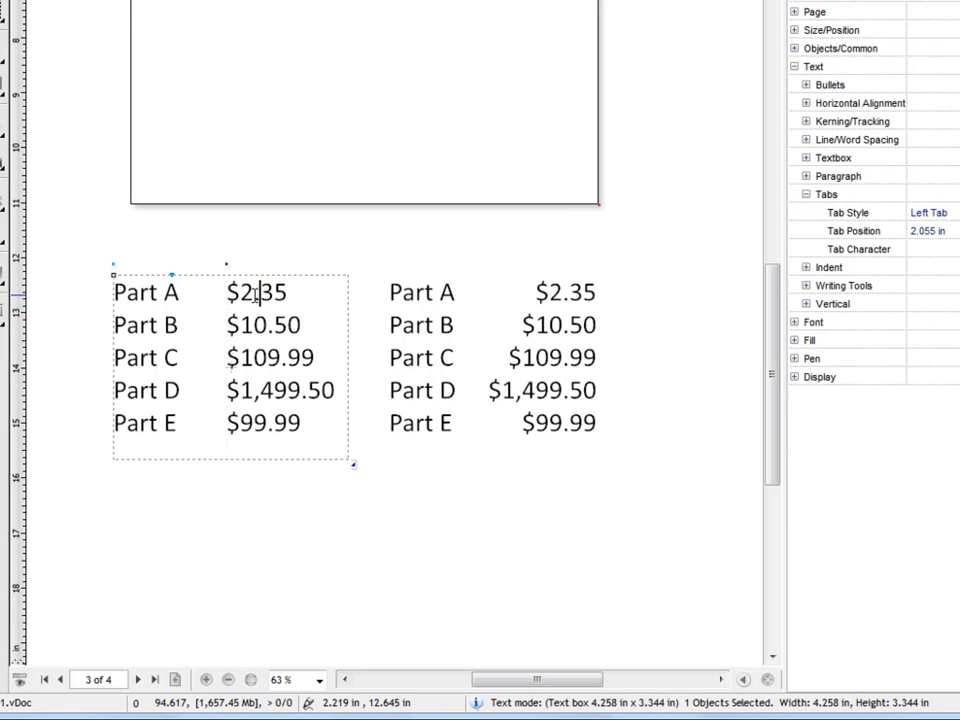
text(*)
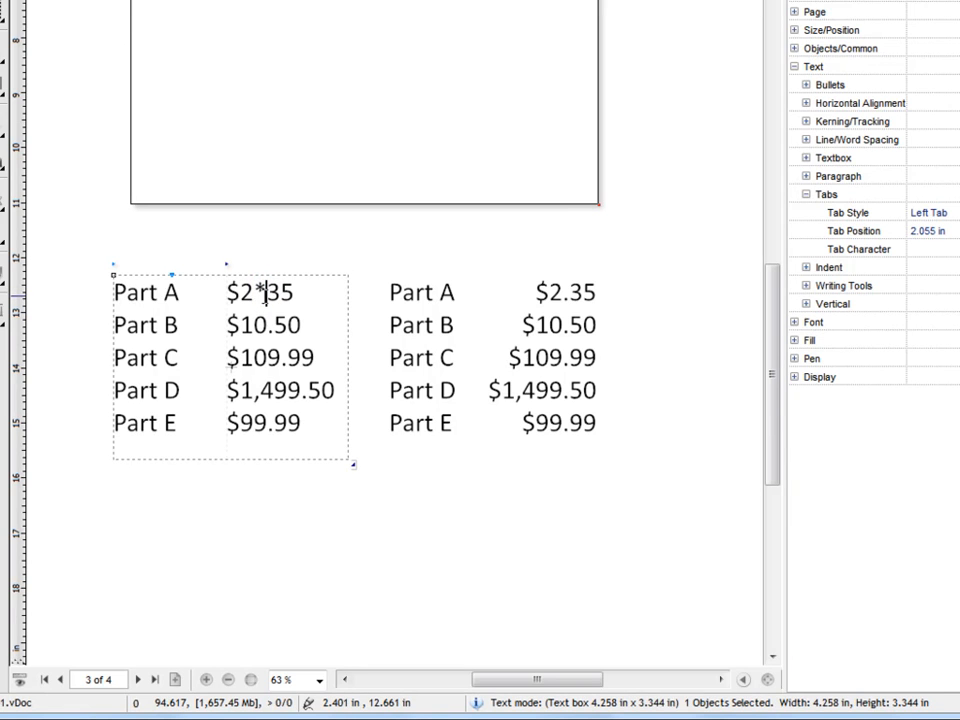
Replace the decimal points in the original list's Part B to Part E prices with asterisks.
drag(268, 323, 272, 424)
text(*)
text(*)
text(*)
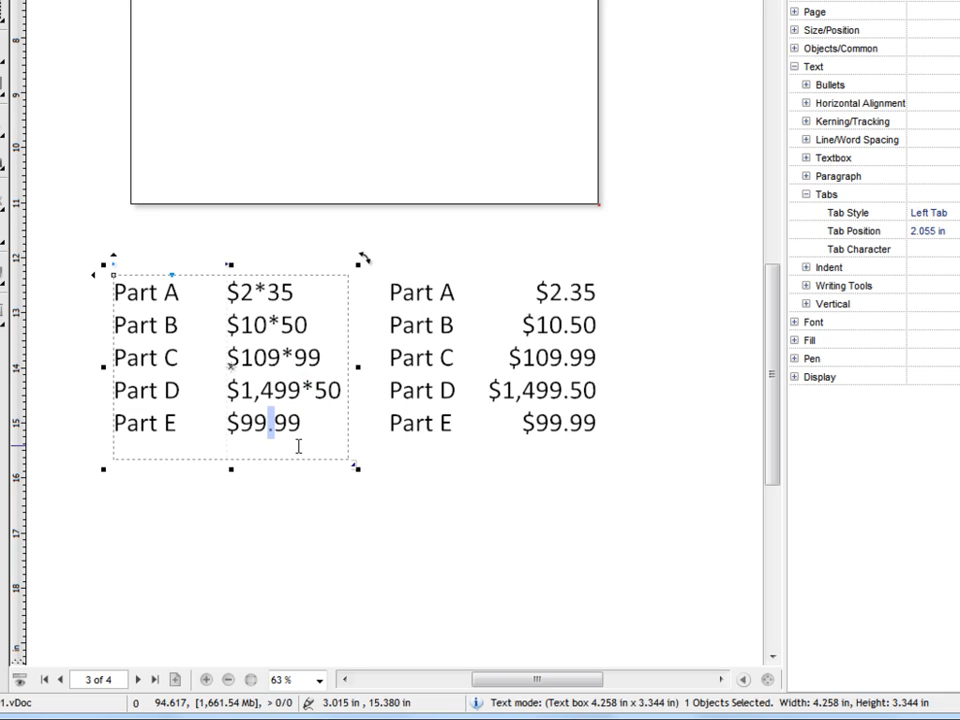
text(*)
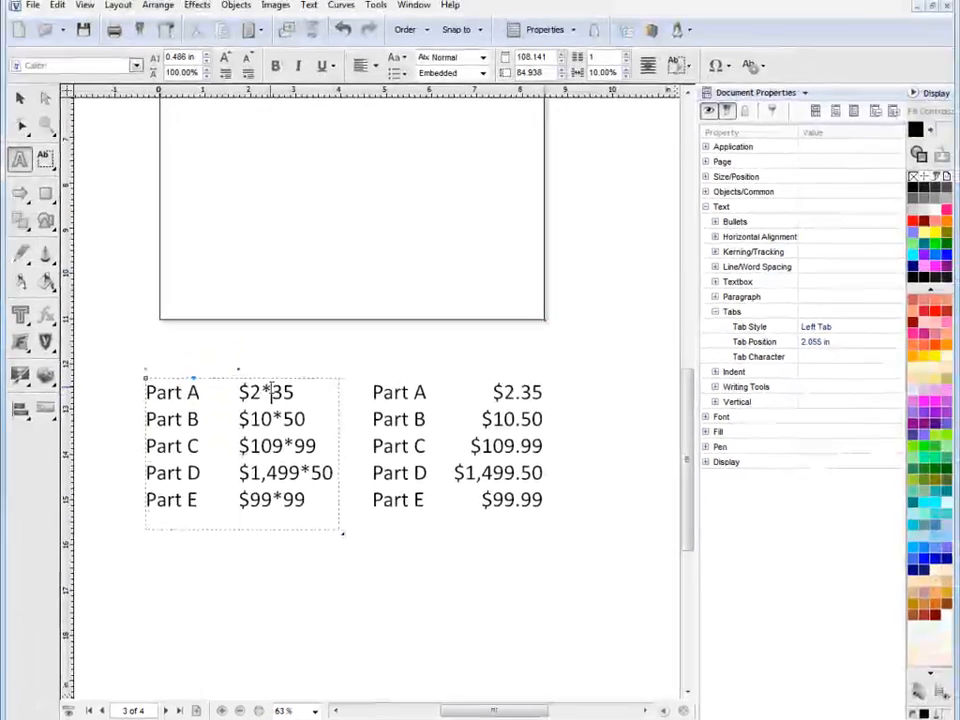
Change the original part list's price tab to Custom Tab with the character *, and move it to 3.249 in.
click(233, 268)
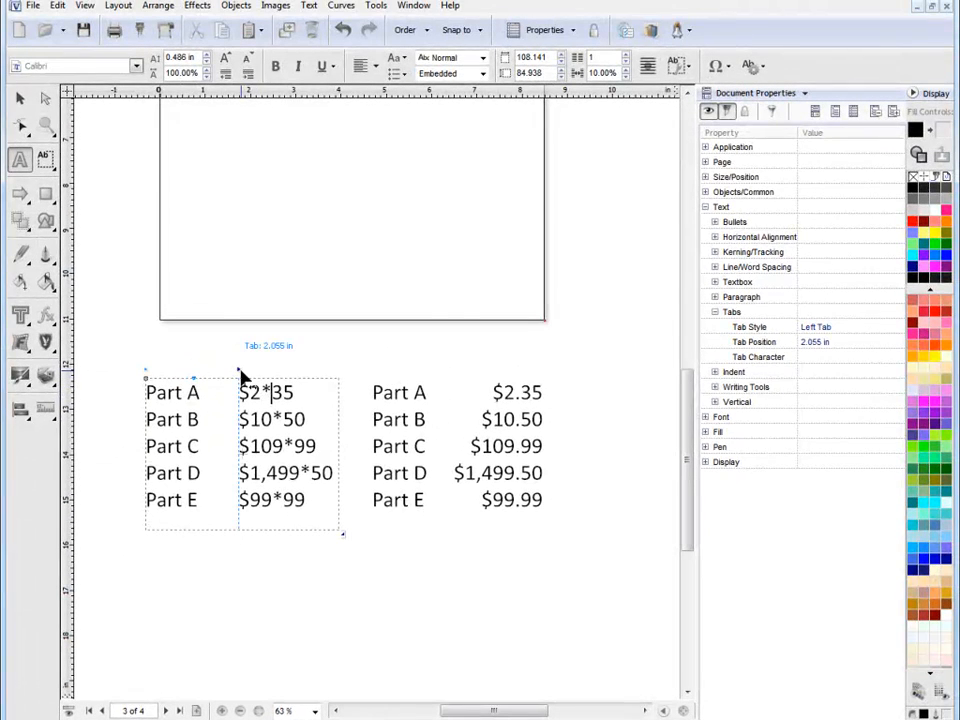
click(840, 333)
click(838, 331)
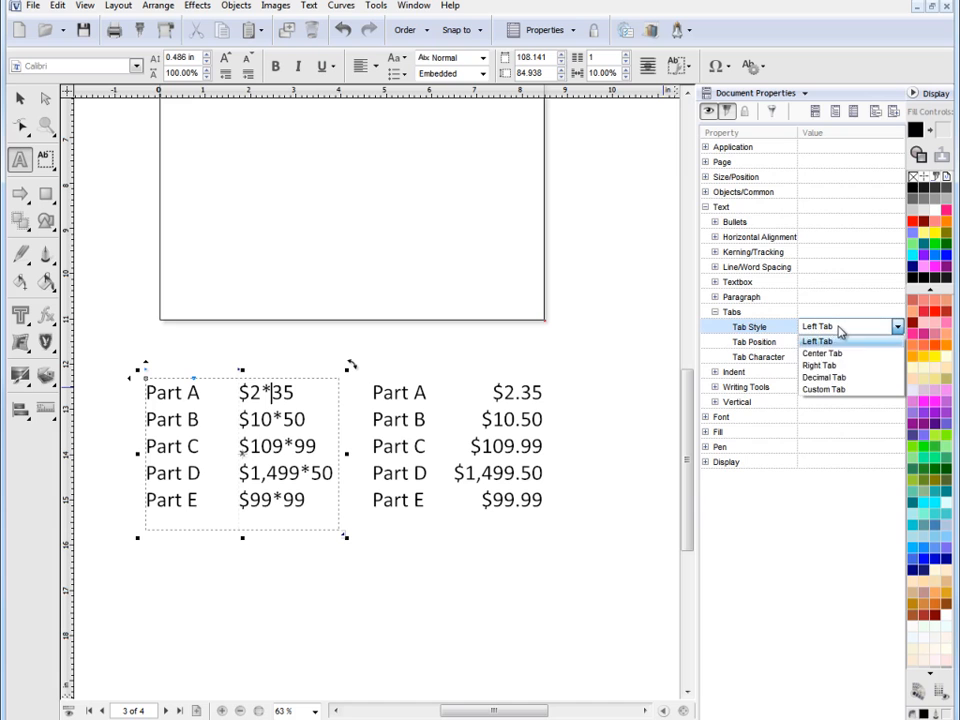
click(823, 388)
click(821, 356)
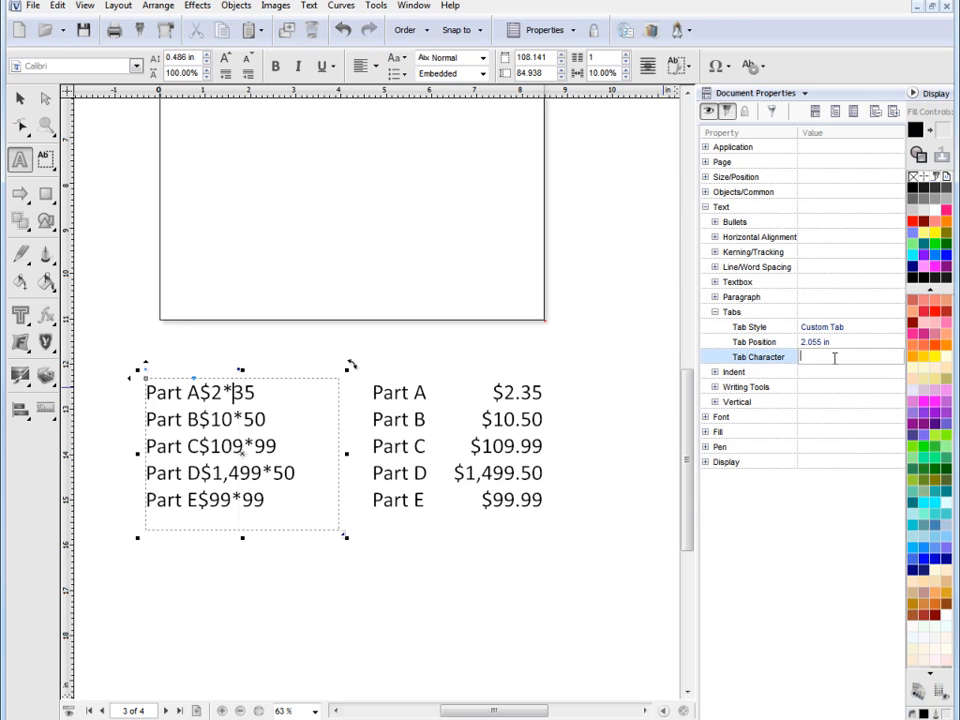
text(*)
key(Return)
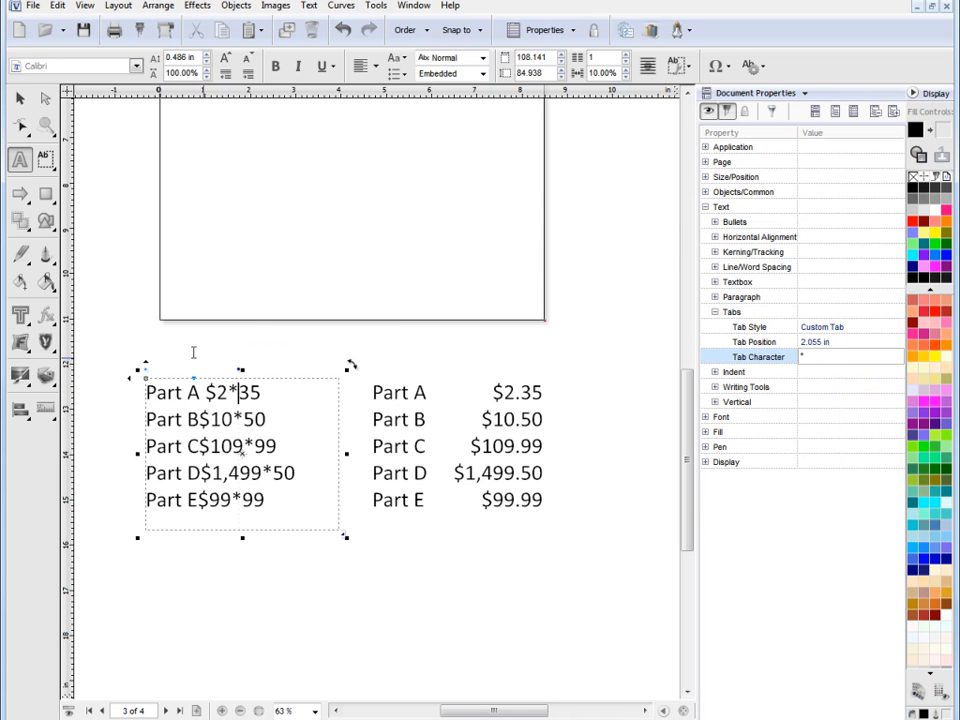
click(19, 125)
drag(239, 372, 293, 379)
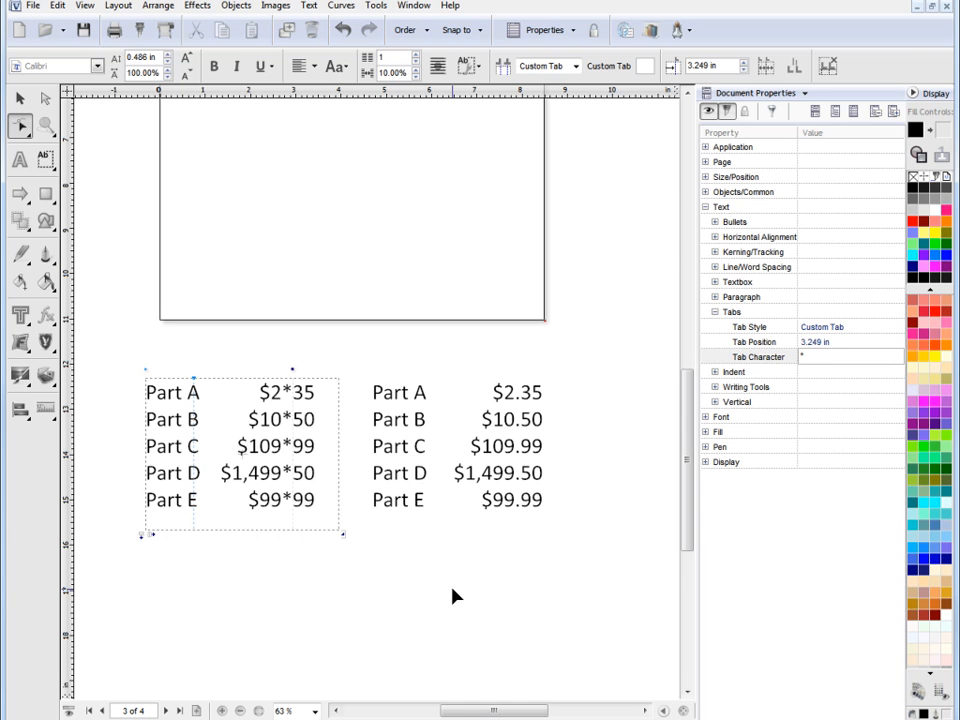
Go to page 4 and examine the tab stops and available tab styles of the pizza menu text box.
drag(686, 460, 688, 336)
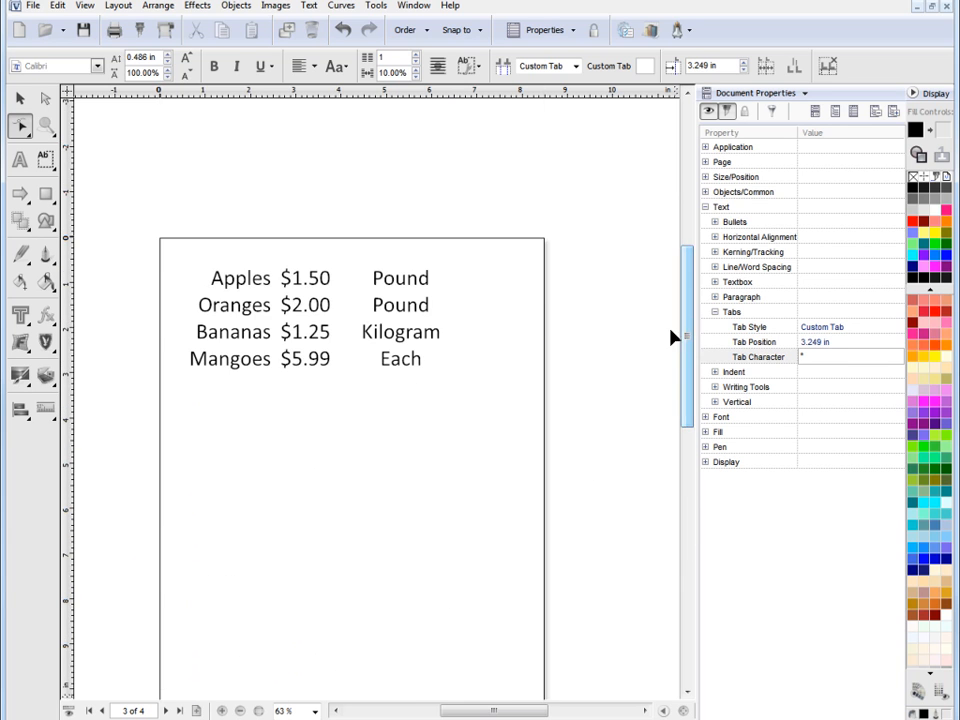
click(181, 708)
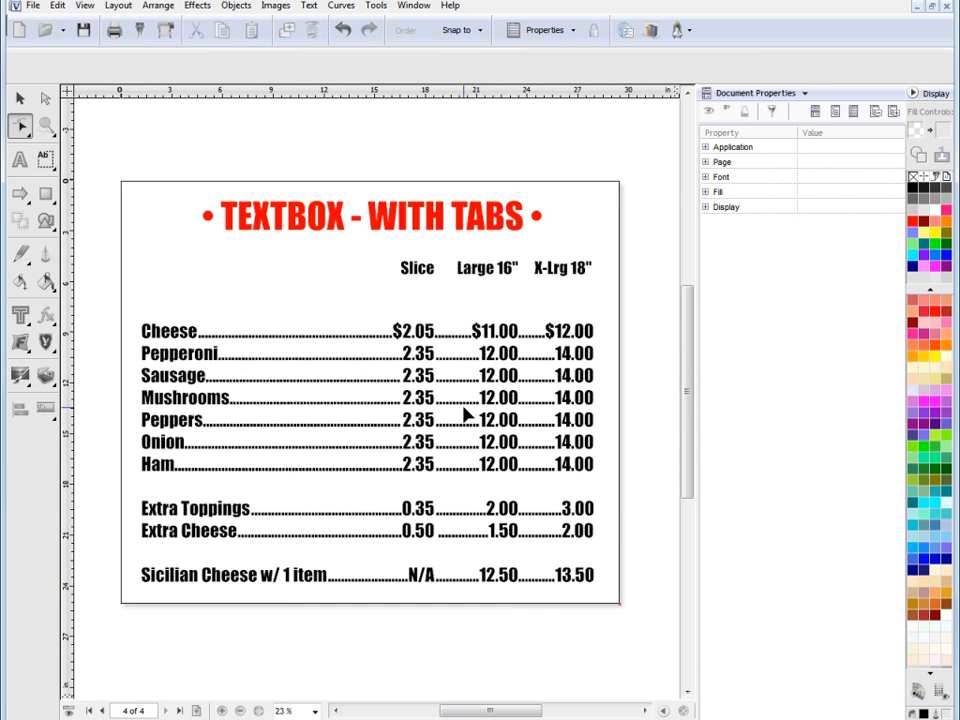
click(193, 334)
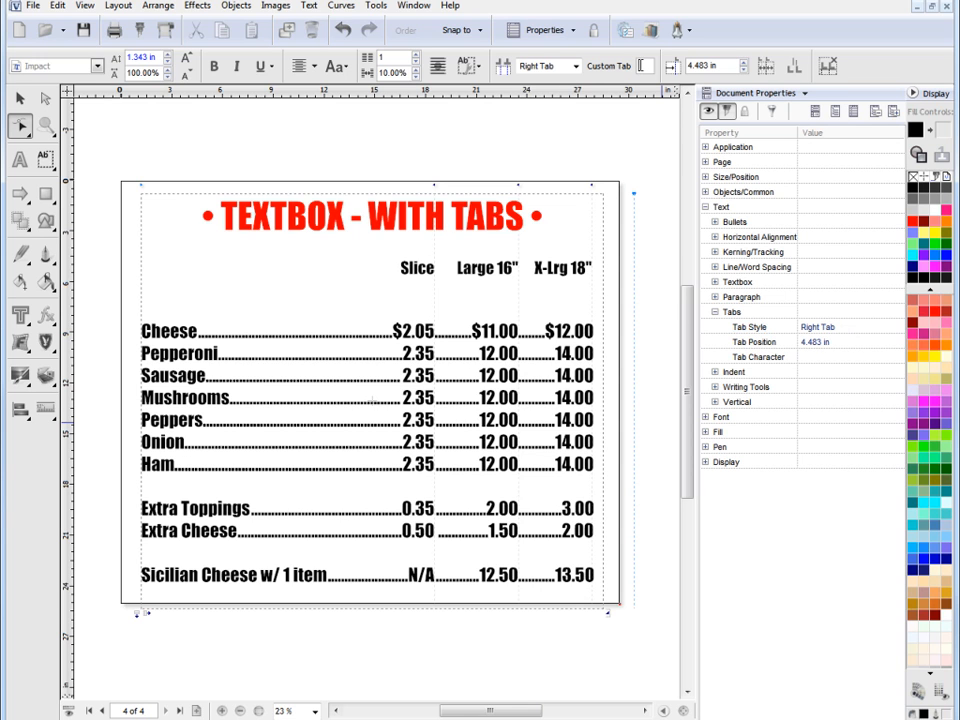
click(575, 66)
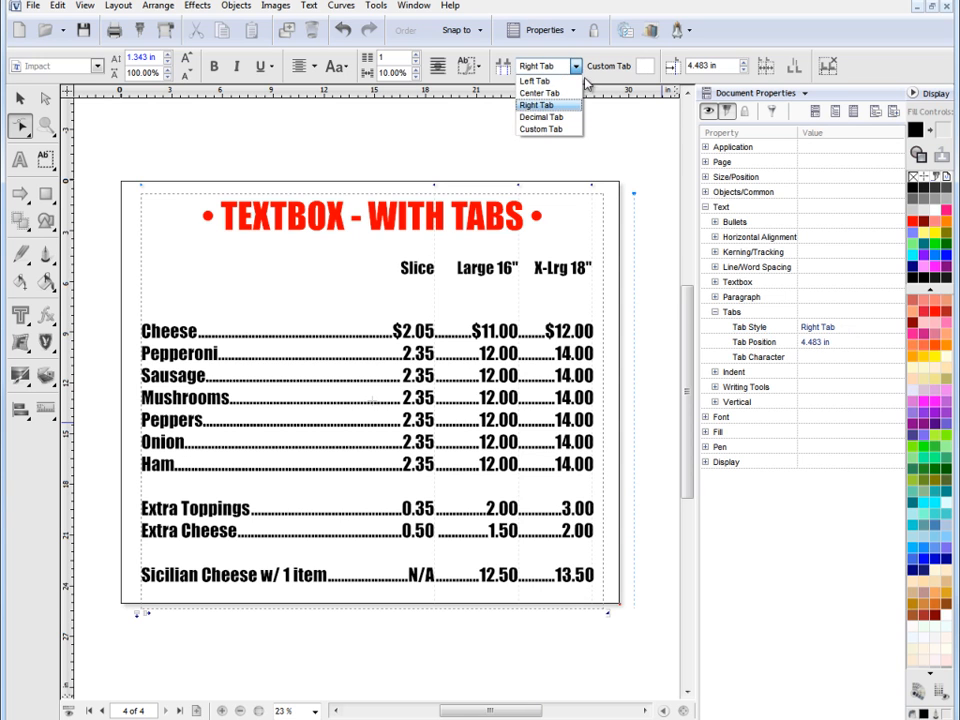
click(563, 65)
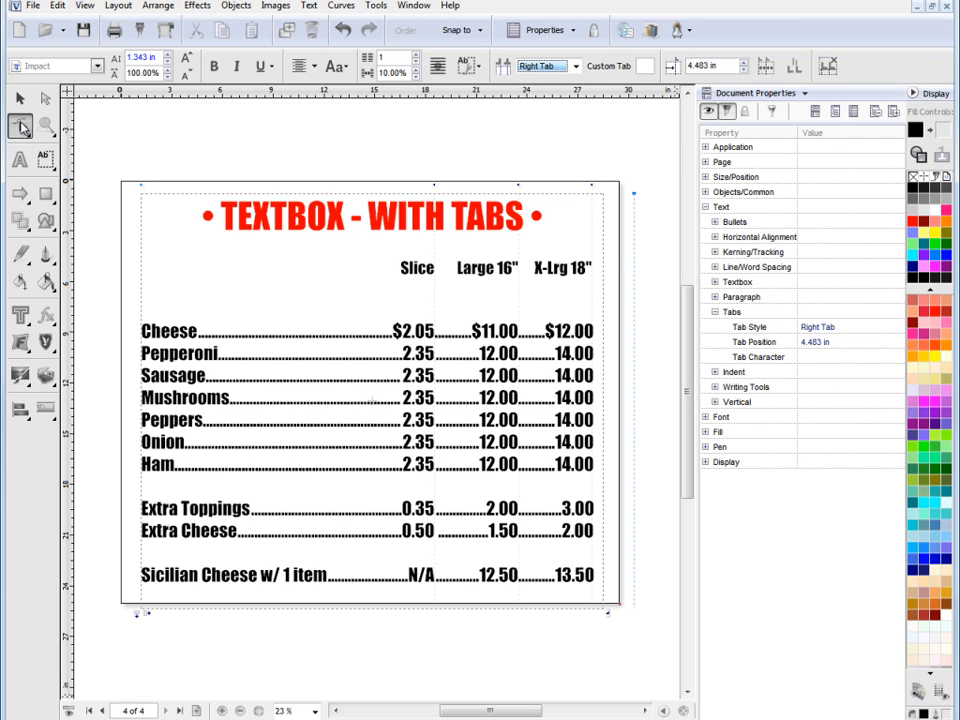
click(20, 126)
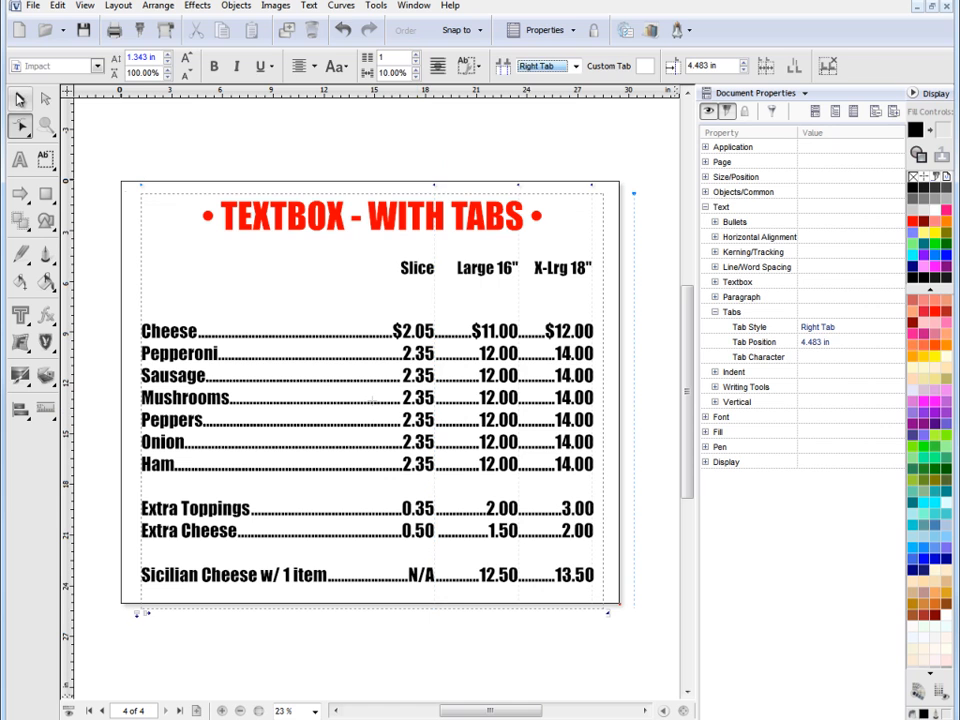
key(Escape)
click(173, 117)
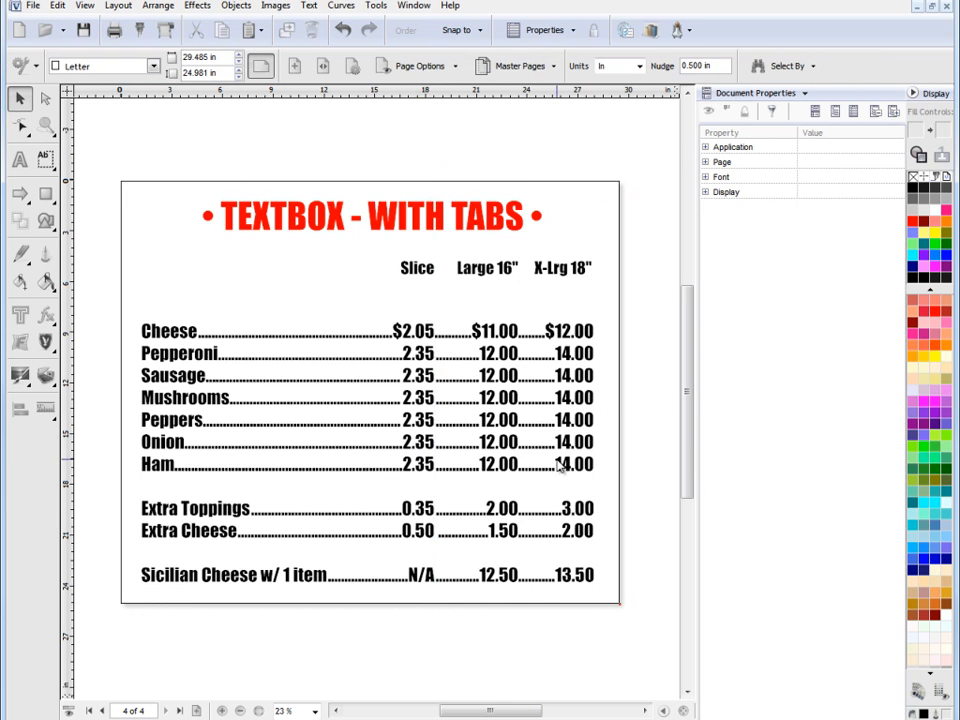